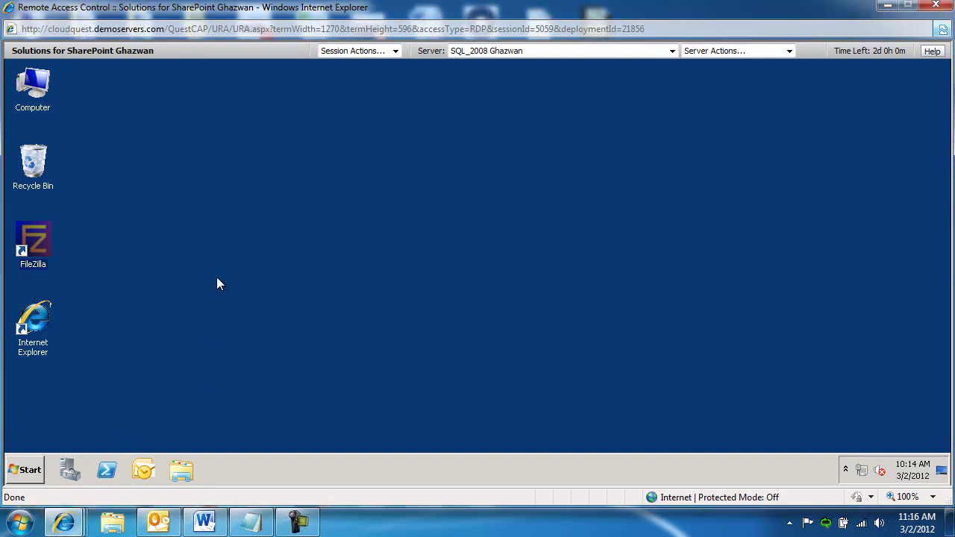
- Launch SQL Server Configuration Manager and open the SQL Server (MSSQLSERVER) service properties
{"action": "left_click", "coordinate": [24, 472]}
{"action": "left_click", "coordinate": [51, 417]}
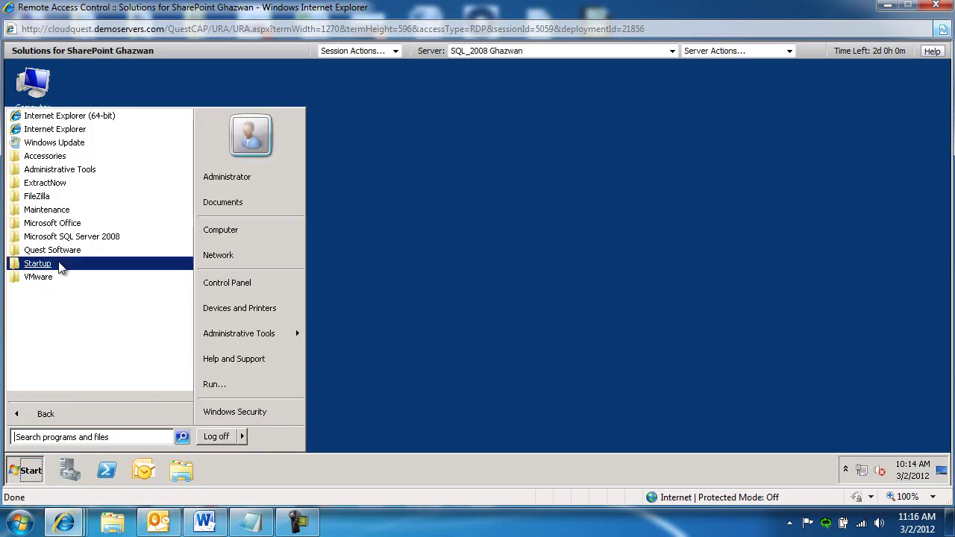
{"action": "left_click", "coordinate": [69, 239]}
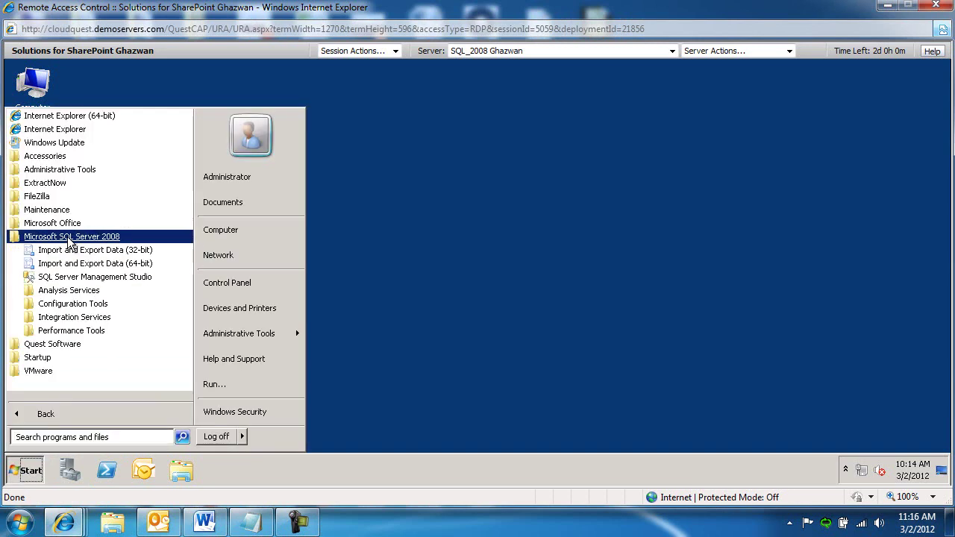
{"action": "left_click", "coordinate": [64, 304]}
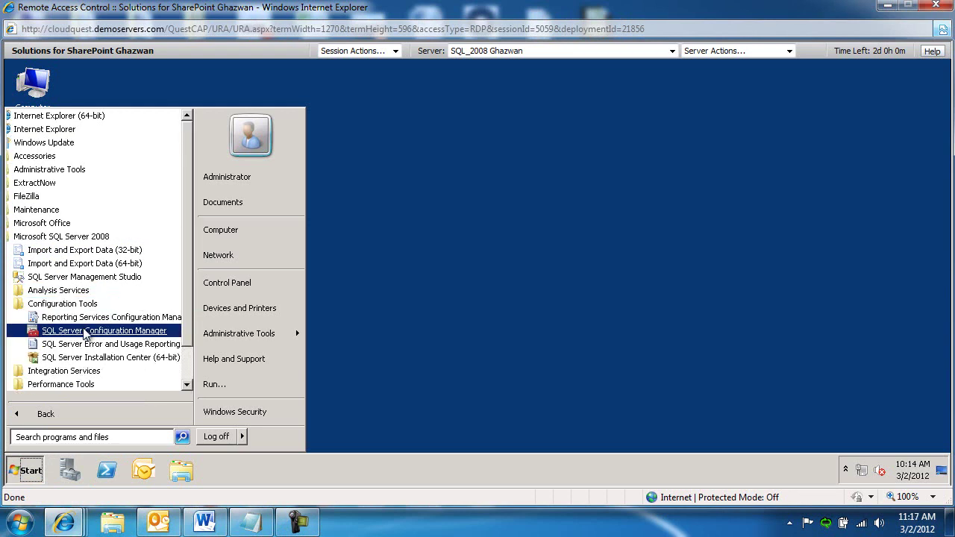
{"action": "left_click", "coordinate": [84, 334]}
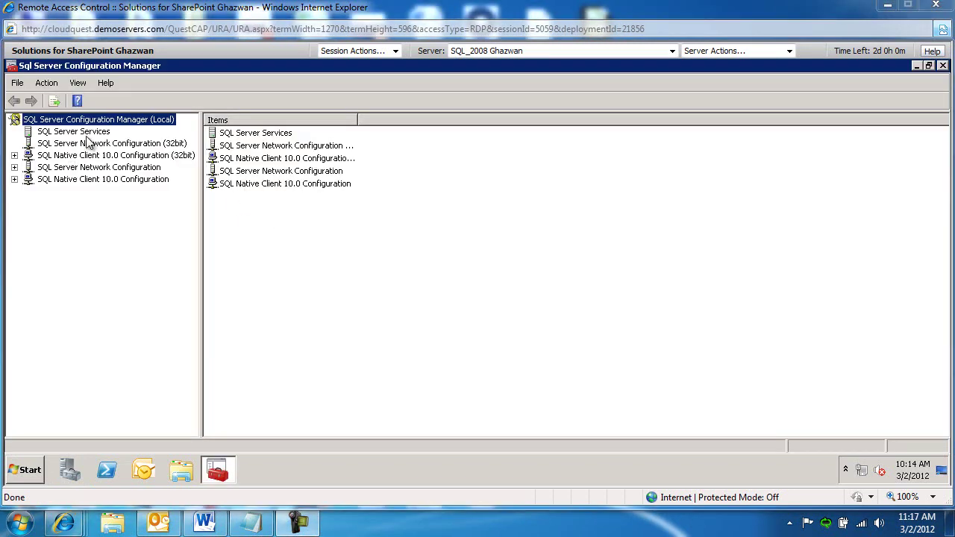
{"action": "left_click", "coordinate": [74, 132]}
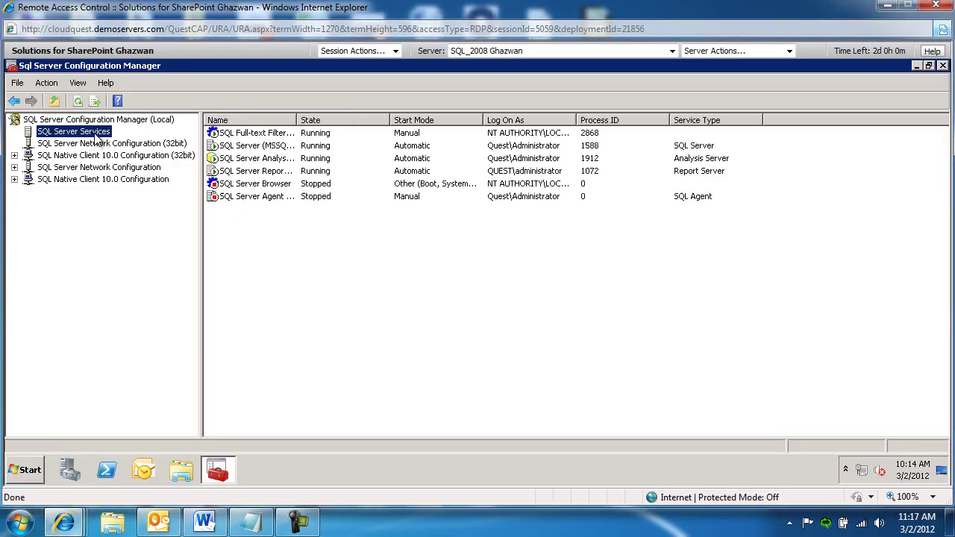
{"action": "double_click", "coordinate": [297, 121]}
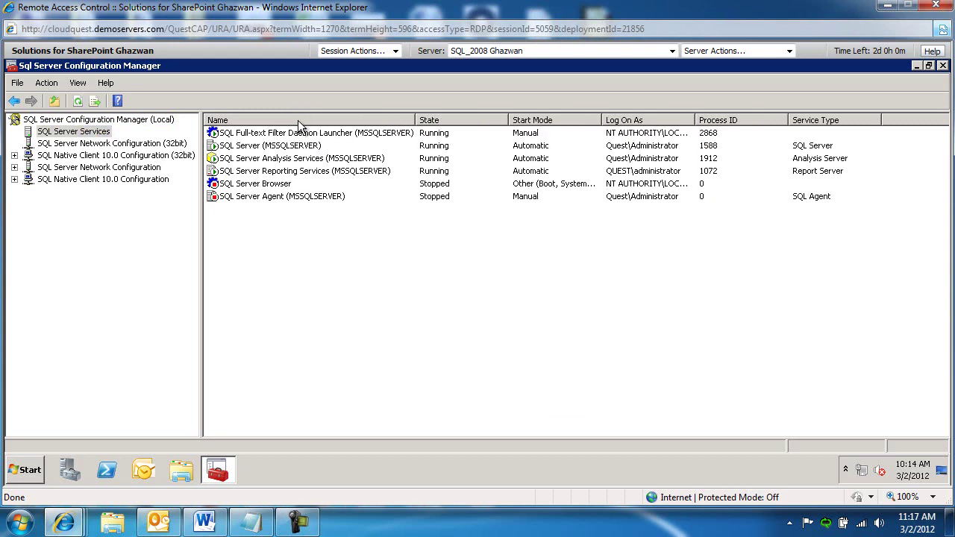
{"action": "right_click", "coordinate": [289, 147]}
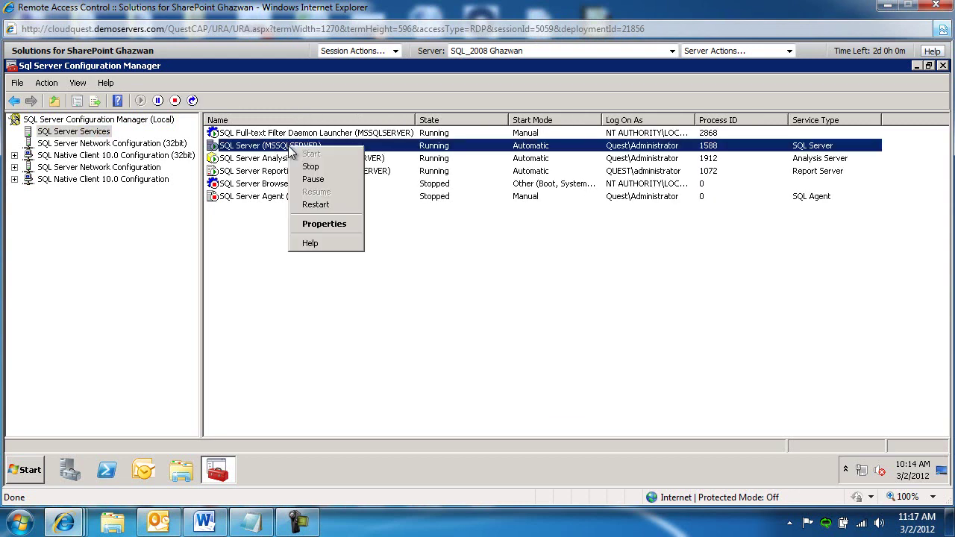
{"action": "left_click", "coordinate": [333, 224]}
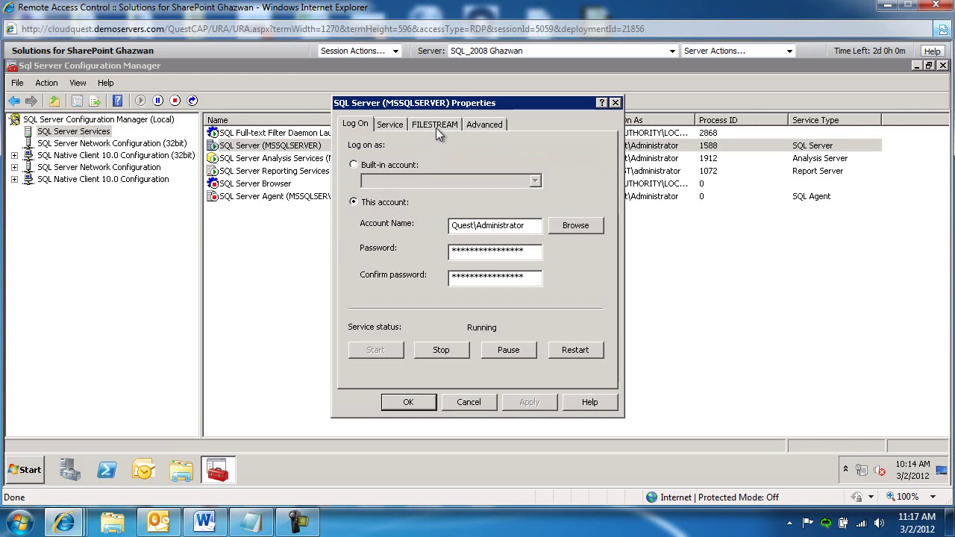
- Enable FILESTREAM for Transact-SQL, file I/O streaming and remote client access, and apply
{"action": "left_click", "coordinate": [436, 125]}
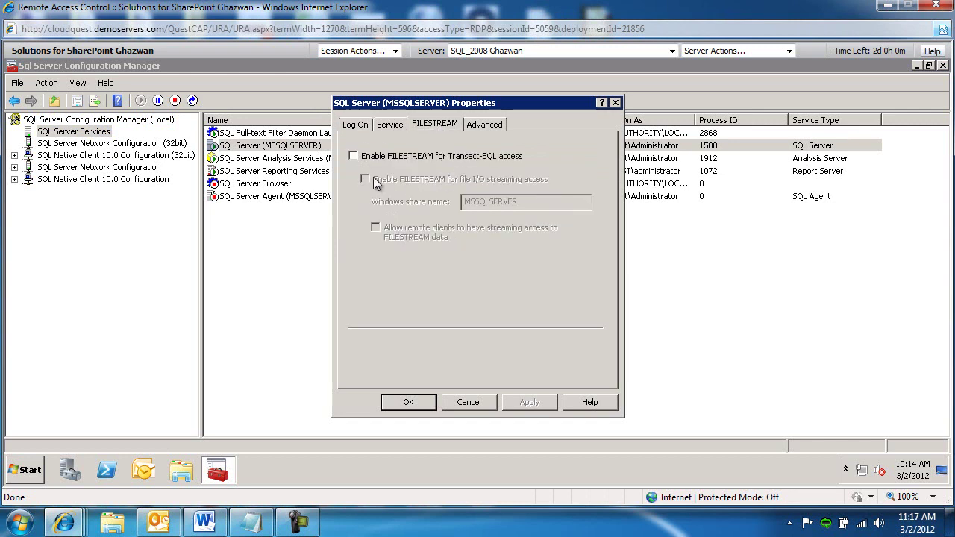
{"action": "left_click", "coordinate": [353, 156]}
{"action": "left_click", "coordinate": [365, 179]}
{"action": "left_click", "coordinate": [375, 228]}
{"action": "left_click", "coordinate": [529, 401]}
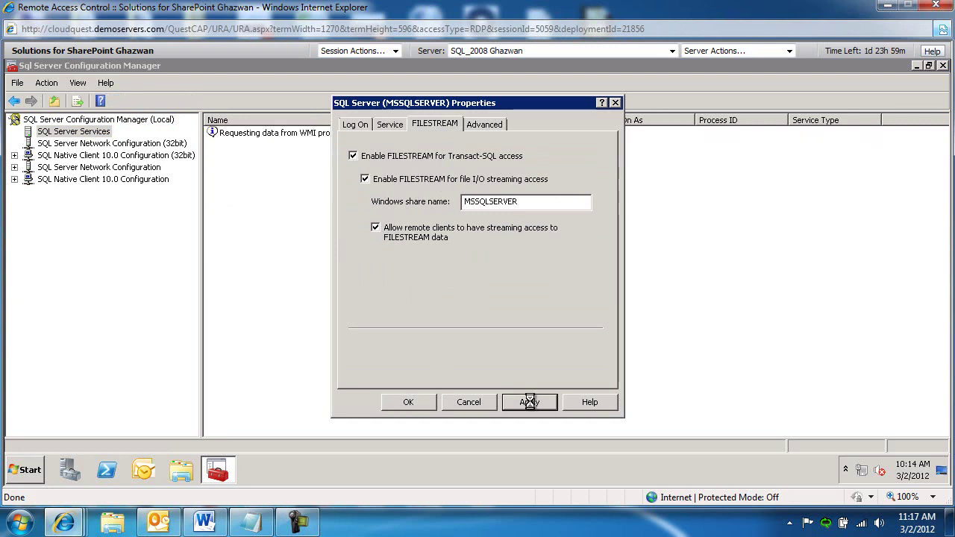
{"action": "left_click", "coordinate": [411, 403]}
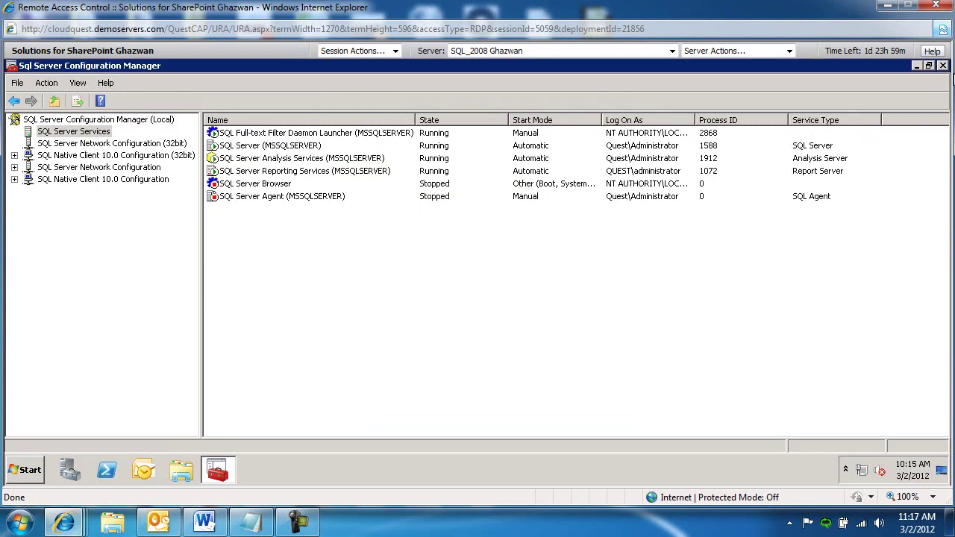
- Close Configuration Manager, launch SQL Server Management Studio and connect to w2k8r2dc
{"action": "left_click", "coordinate": [943, 65]}
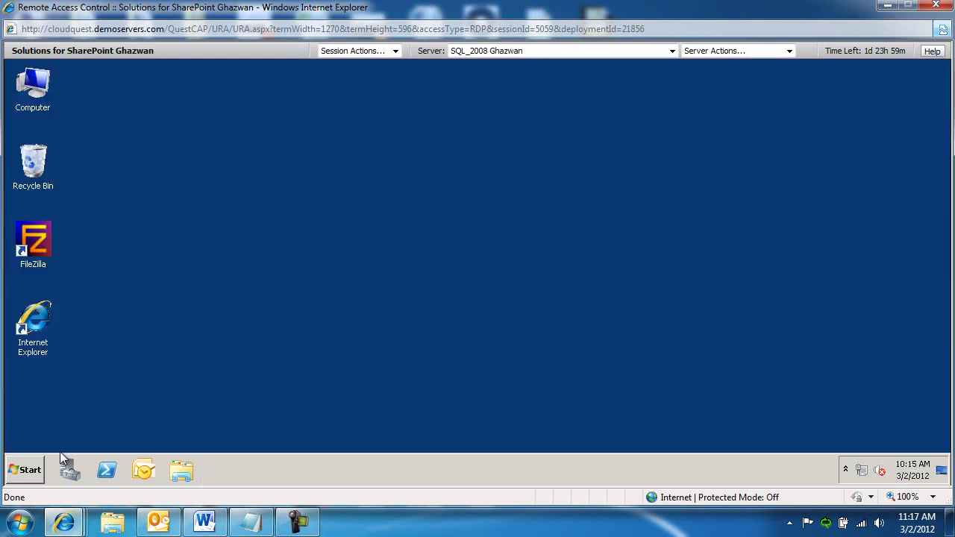
{"action": "left_click", "coordinate": [30, 470]}
{"action": "left_click", "coordinate": [63, 414]}
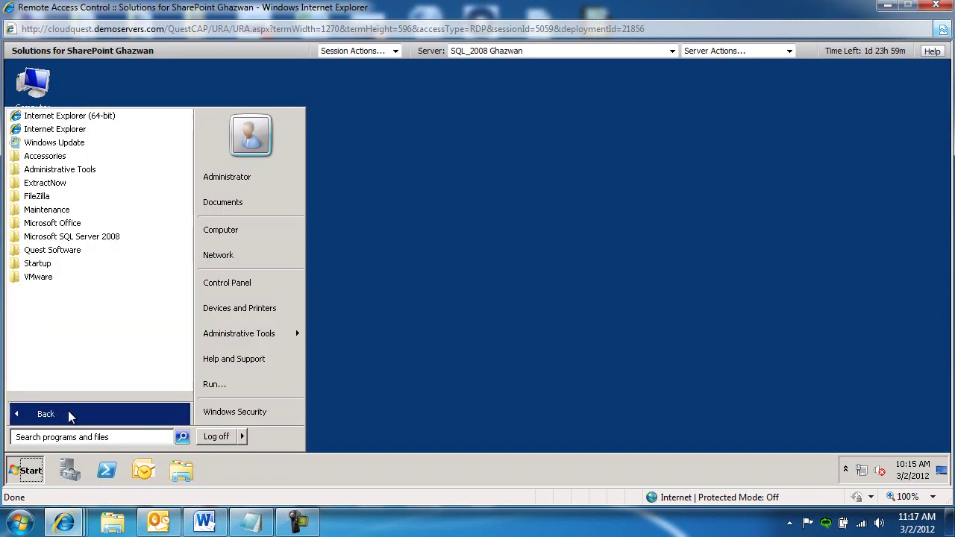
{"action": "left_click", "coordinate": [89, 239]}
{"action": "left_click", "coordinate": [93, 275]}
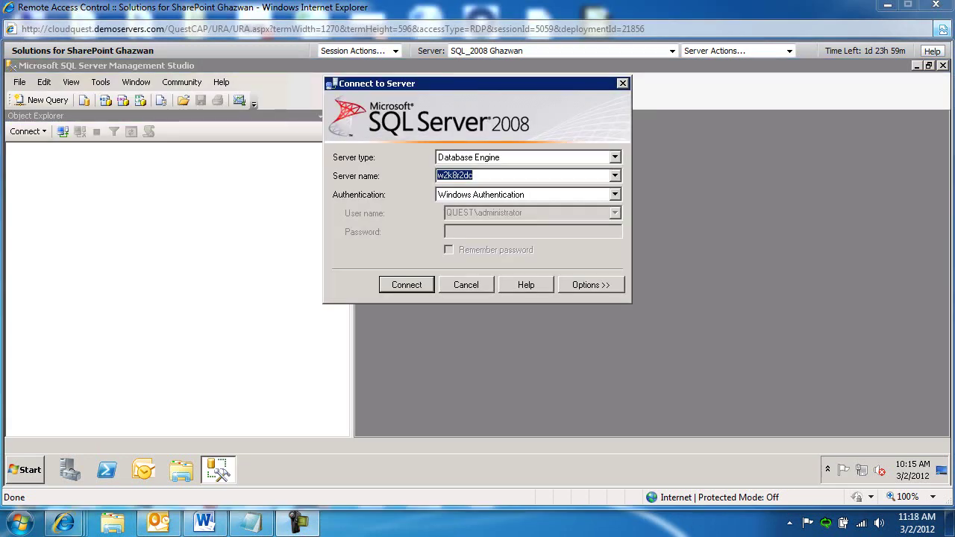
{"action": "left_click", "coordinate": [407, 286]}
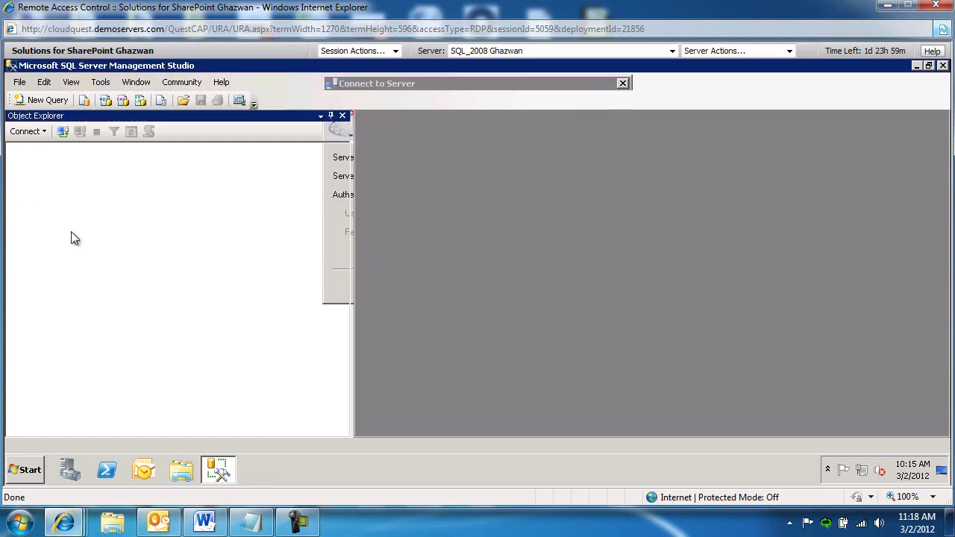
- Run sp_configure filestream_access_level, 2 with RECONFIGURE in a new query
{"action": "left_click", "coordinate": [39, 101]}
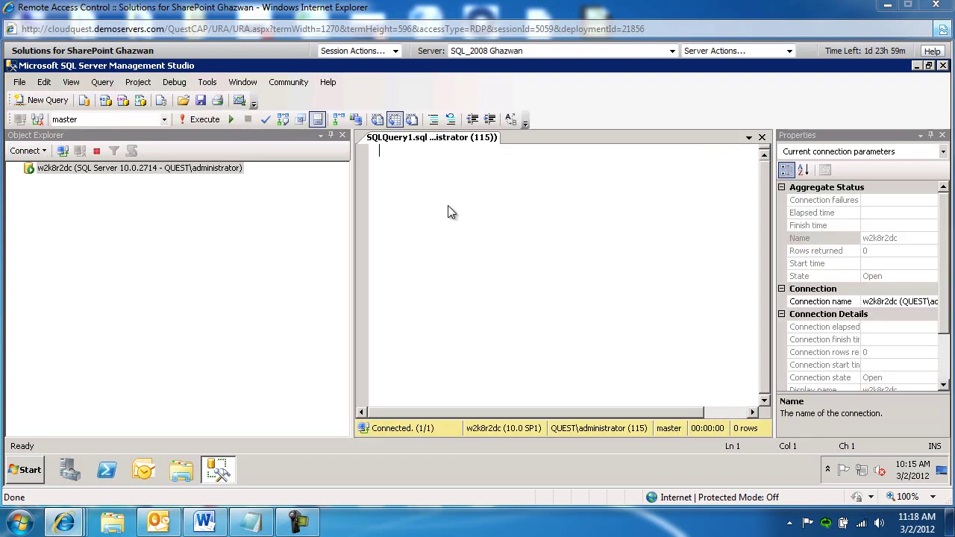
{"action": "type", "text": "EXEC sp_configure filestream_access_level, 2 RECONFIGURE"}
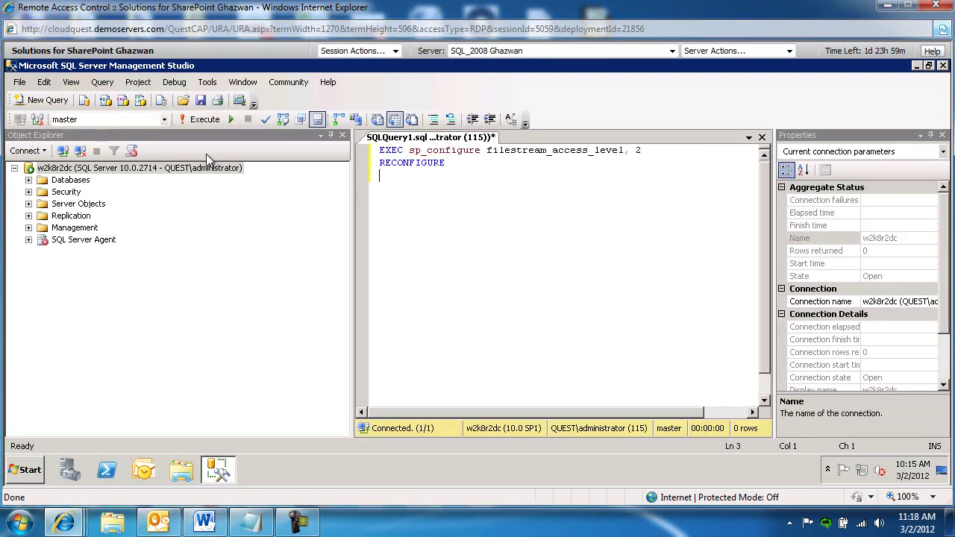
{"action": "left_click", "coordinate": [197, 120]}
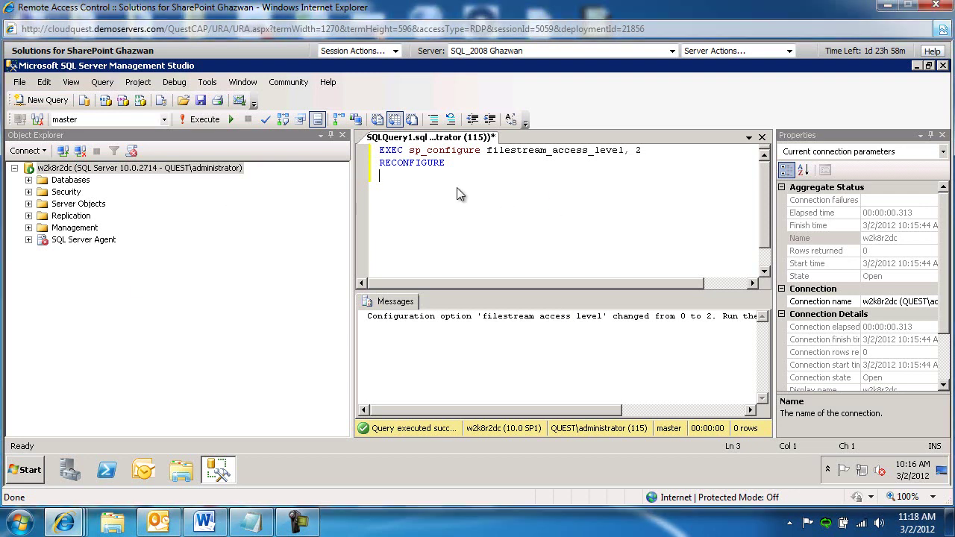
- Expand Databases and copy the WSS_Content_2010_Research name from its Properties dialog
{"action": "left_click", "coordinate": [29, 181]}
{"action": "left_click", "coordinate": [29, 180]}
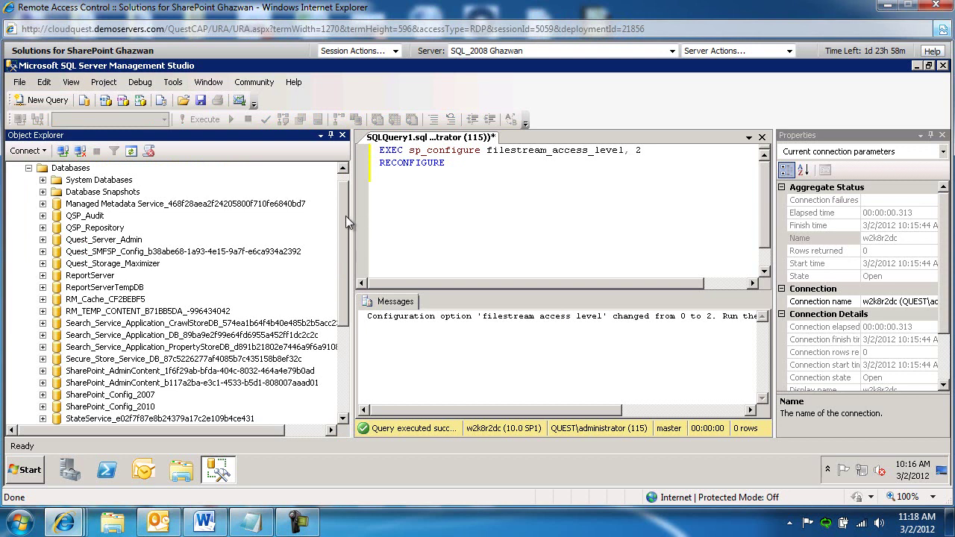
{"action": "left_click_drag", "start_coordinate": [342, 215], "coordinate": [342, 352]}
{"action": "left_click", "coordinate": [154, 348]}
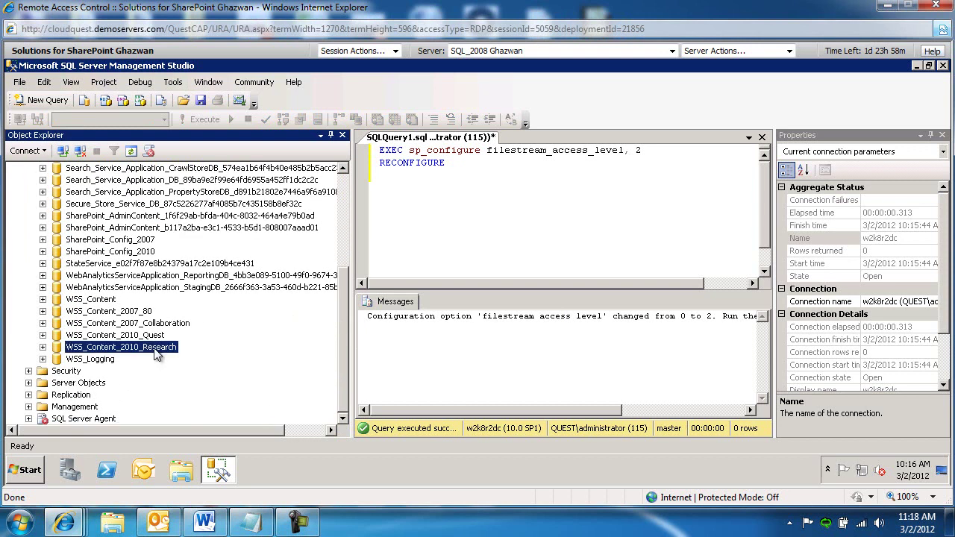
{"action": "right_click", "coordinate": [155, 352]}
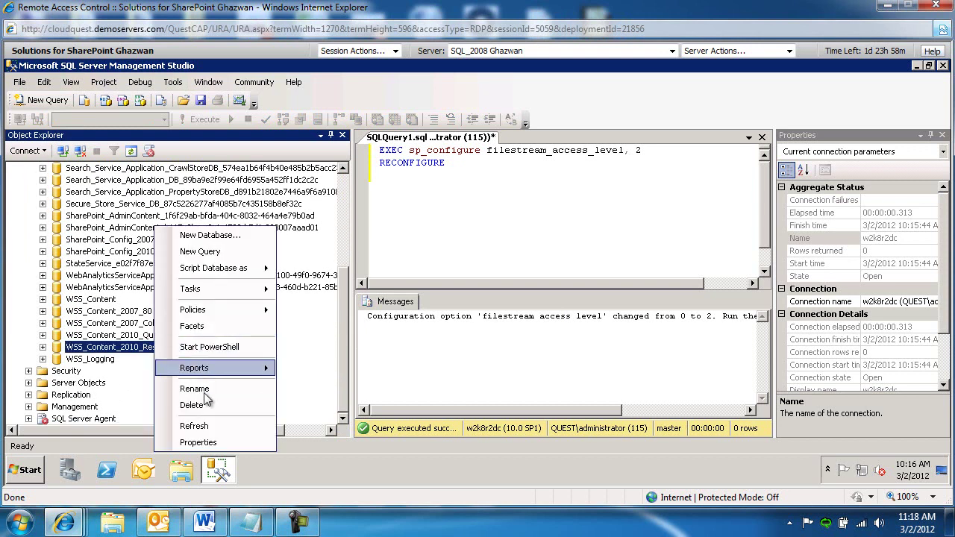
{"action": "left_click", "coordinate": [203, 446]}
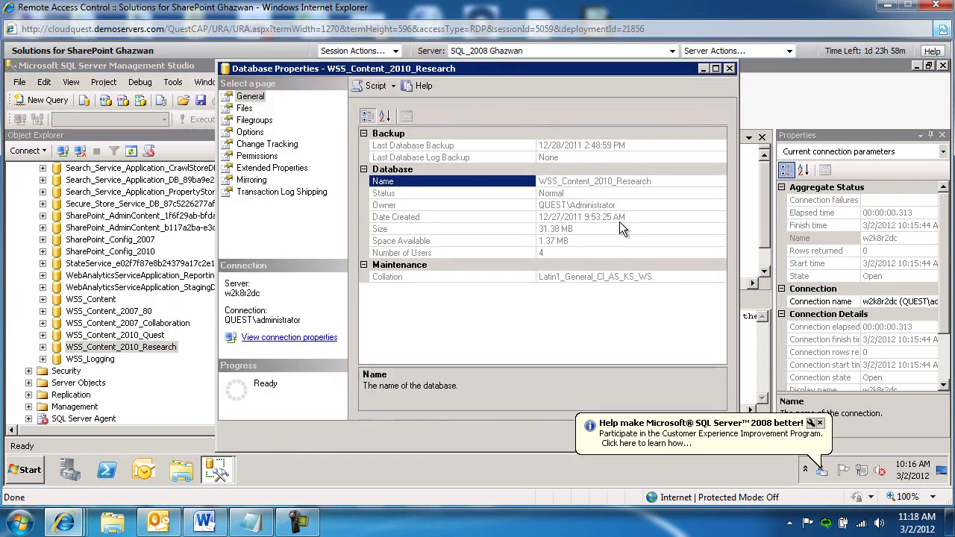
{"action": "left_click_drag", "start_coordinate": [657, 185], "coordinate": [538, 187]}
{"action": "key", "text": "ctrl+c"}
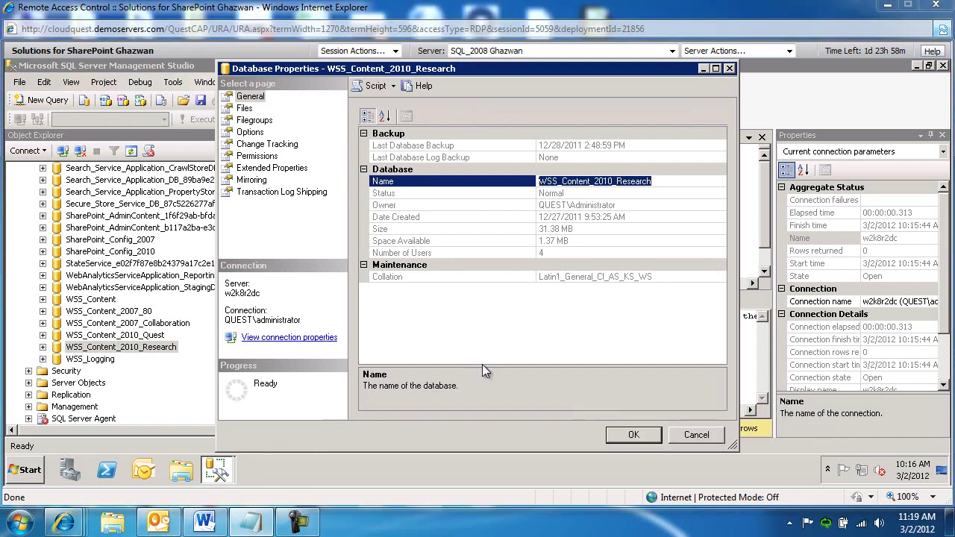
{"action": "left_click", "coordinate": [696, 435]}
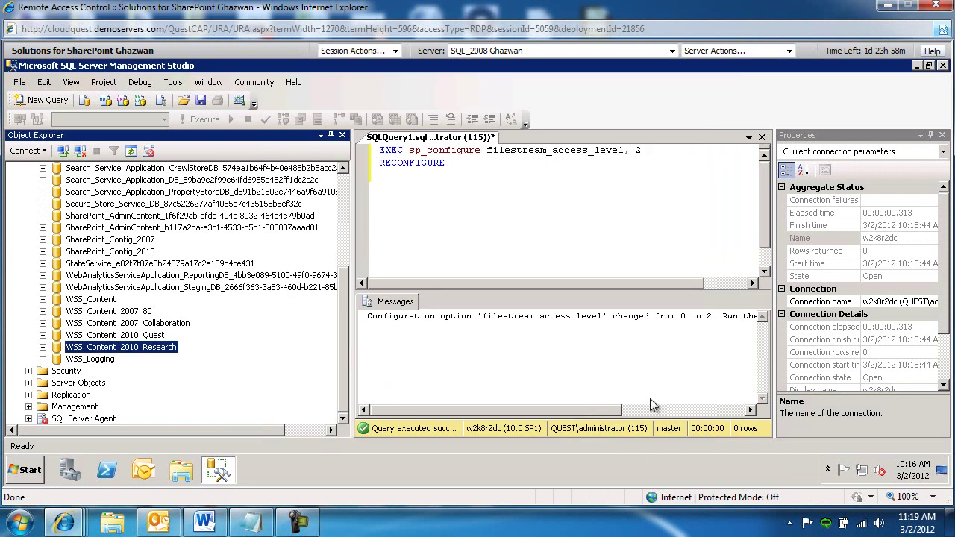
- Paste the create master key script and point its USE line at WSS_Content_2010_Research
{"action": "left_click", "coordinate": [452, 203]}
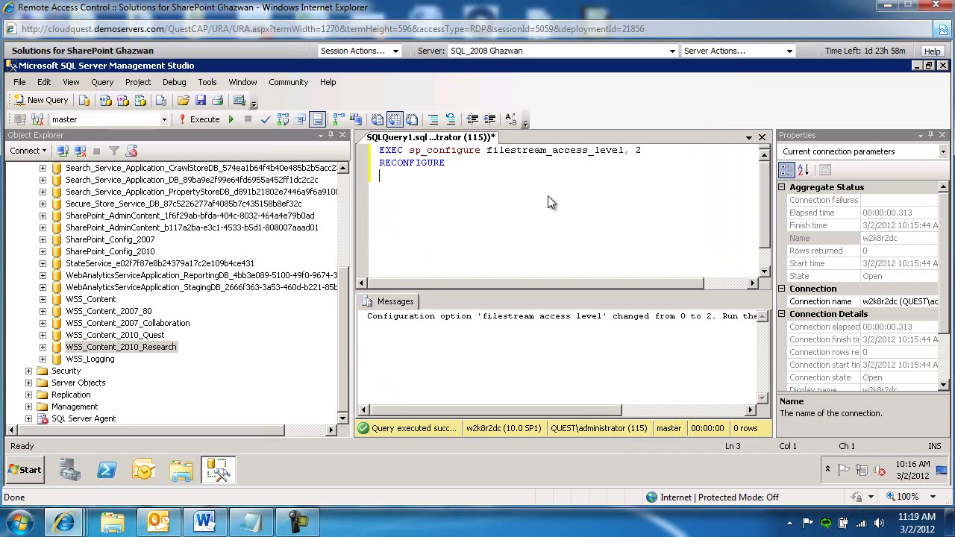
{"action": "key", "text": "ctrl+a"}
{"action": "key", "text": "ctrl+v"}
{"action": "left_click_drag", "start_coordinate": [688, 284], "coordinate": [477, 293]}
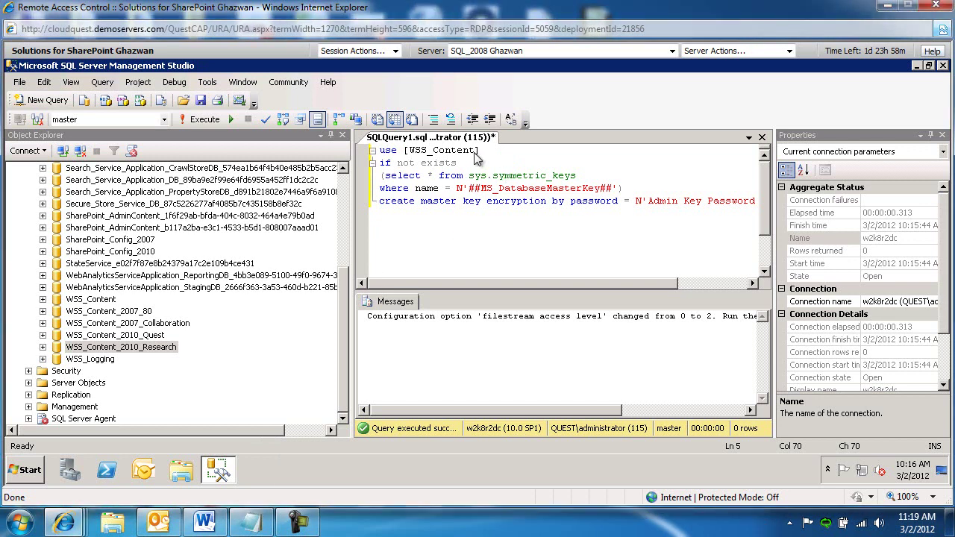
{"action": "left_click_drag", "start_coordinate": [477, 150], "coordinate": [408, 153]}
{"action": "key", "text": "ctrl+v"}
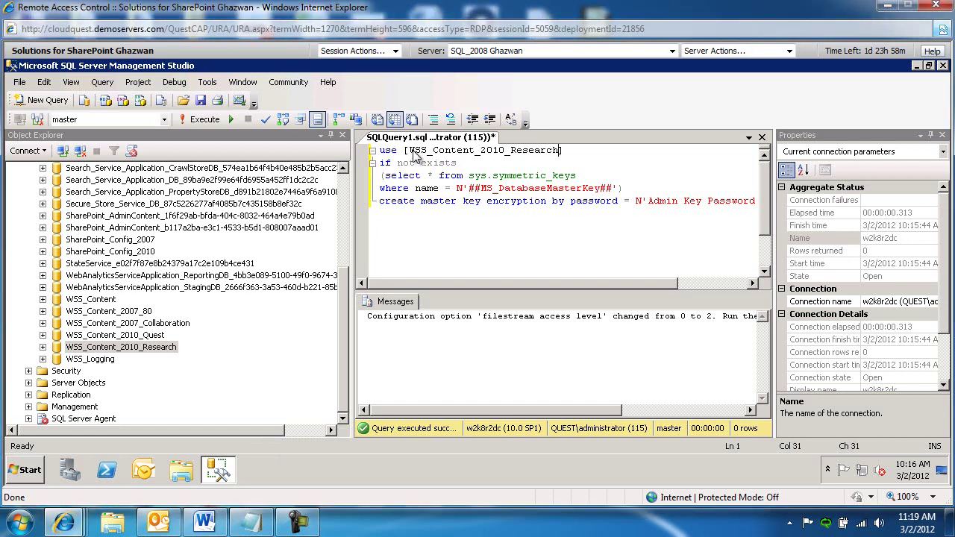
- Edit the master key password literal and execute the script
{"action": "left_click_drag", "start_coordinate": [490, 288], "coordinate": [598, 288]}
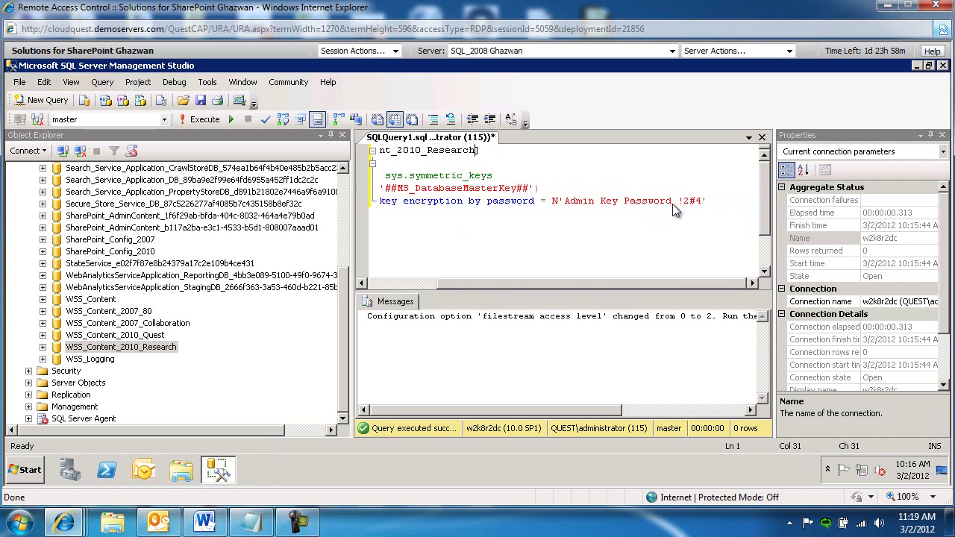
{"action": "left_click", "coordinate": [627, 202]}
{"action": "key", "text": "BackSpace"}
{"action": "key", "text": "BackSpace"}
{"action": "key", "text": "BackSpace"}
{"action": "key", "text": "BackSpace"}
{"action": "key", "text": "BackSpace"}
{"action": "key", "text": "BackSpace"}
{"action": "key", "text": "BackSpace"}
{"action": "key", "text": "BackSpace"}
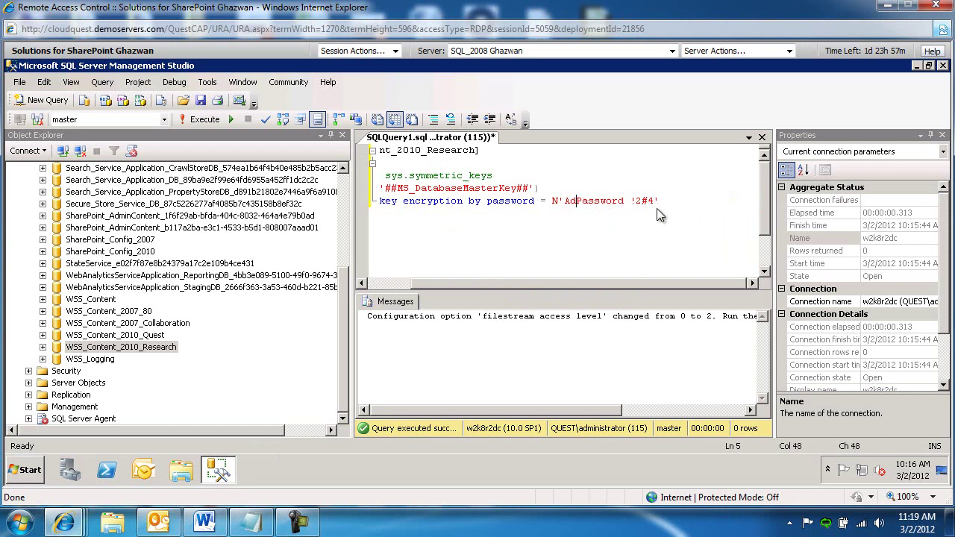
{"action": "key", "text": "BackSpace"}
{"action": "key", "text": "BackSpace"}
{"action": "key", "text": "Right"}
{"action": "key", "text": "Right"}
{"action": "key", "text": "Delete"}
{"action": "key", "text": "Delete"}
{"action": "type", "text": "$$"}
{"action": "left_click_drag", "start_coordinate": [641, 200], "coordinate": [564, 206]}
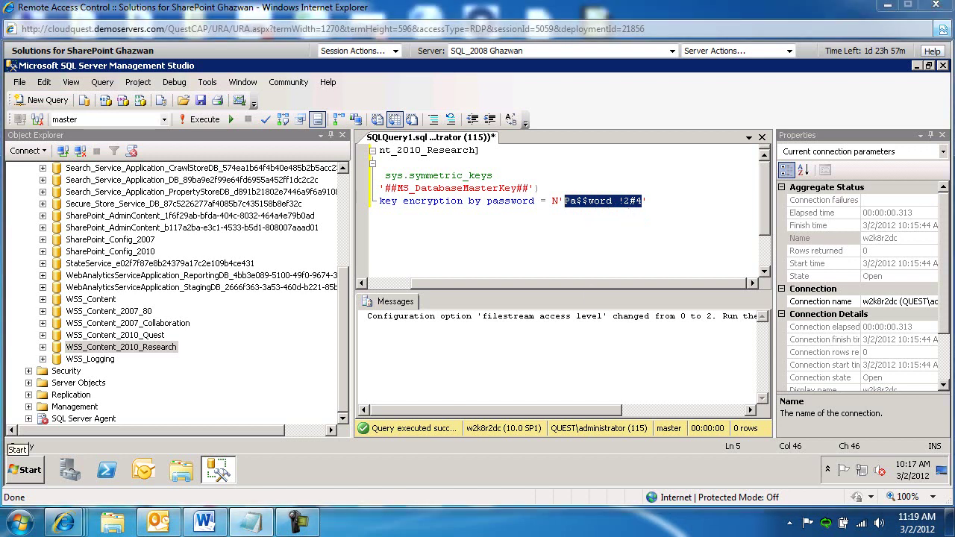
{"action": "left_click", "coordinate": [194, 121]}
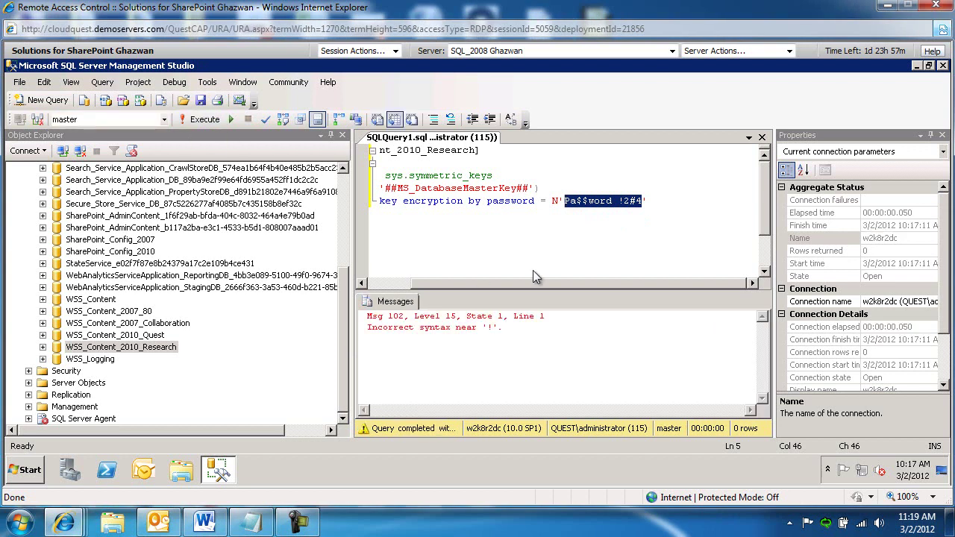
- Remove a stray space from the password and rerun the master key script successfully
{"action": "left_click", "coordinate": [620, 204]}
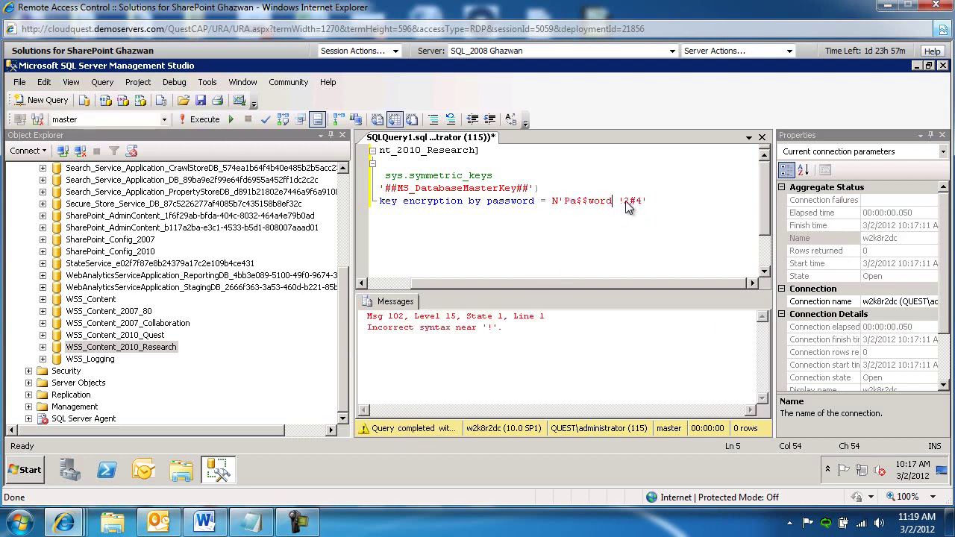
{"action": "key", "text": "Left"}
{"action": "key", "text": "BackSpace"}
{"action": "left_click", "coordinate": [204, 119]}
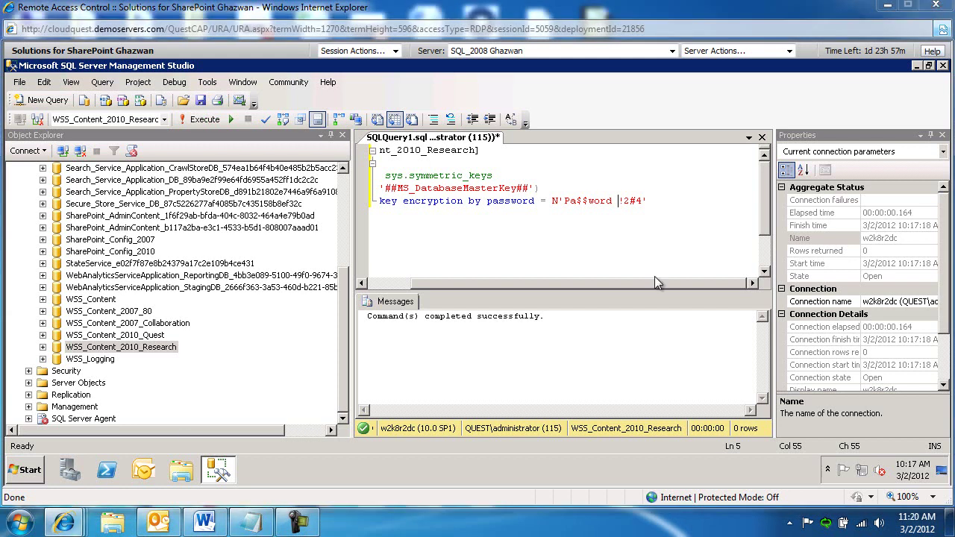
- Paste the RBSFilestreamProvider filegroup script, change both database names to WSS_Content_2010_Research, and run it
{"action": "key", "text": "ctrl+a"}
{"action": "type", "text": "use [WSS_Content] if not exists (select groupname from sysfilegroups where groupname=N'RBSFilestreamProvider') alter database [WSS_Content] add filegroup RBSFilestreamProvider contains filestream"}
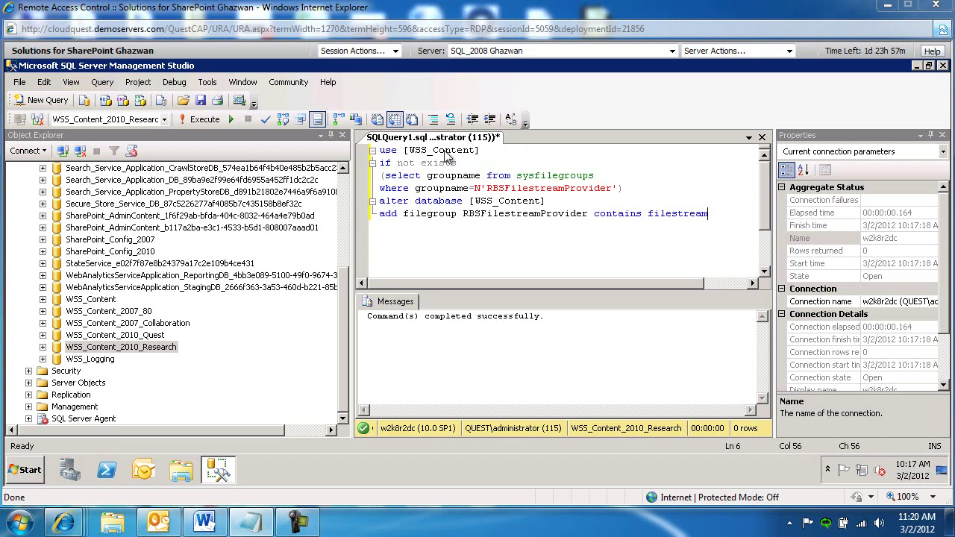
{"action": "left_click", "coordinate": [474, 150]}
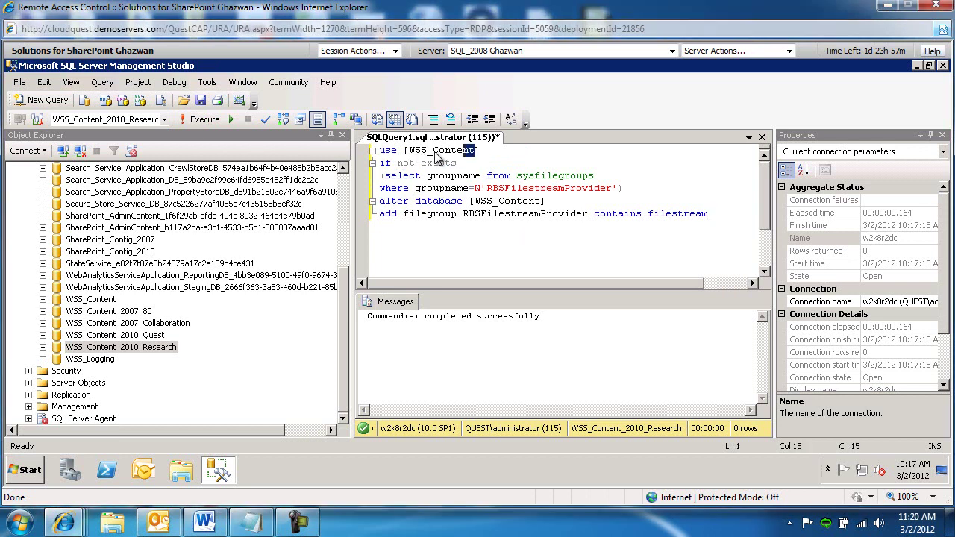
{"action": "left_click_drag", "start_coordinate": [430, 153], "coordinate": [410, 153]}
{"action": "key", "text": "ctrl+v"}
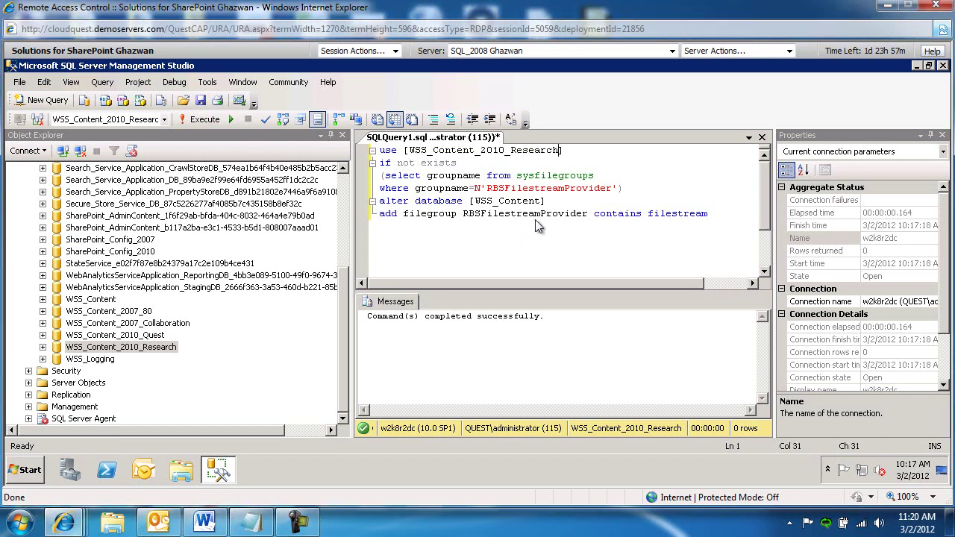
{"action": "left_click_drag", "start_coordinate": [543, 202], "coordinate": [477, 204]}
{"action": "key", "text": "ctrl+v"}
{"action": "left_click", "coordinate": [202, 121]}
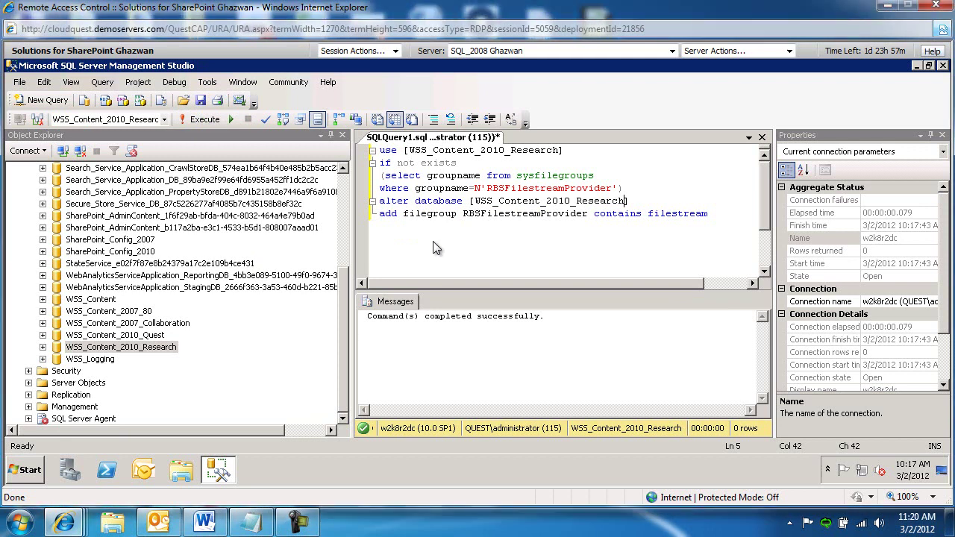
- Run the add-file script for RBSFilestreamFile at c:\Blobstore against WSS_Content_2010_Research
{"action": "key", "text": "ctrl+a"}
{"action": "type", "text": "use [WSS_Content] alter database [WSS_Content]  add file (name = RBSFilestreamFile, filename = 'c:\\Blobstore') to filegroup RBSFilestreamProvider"}
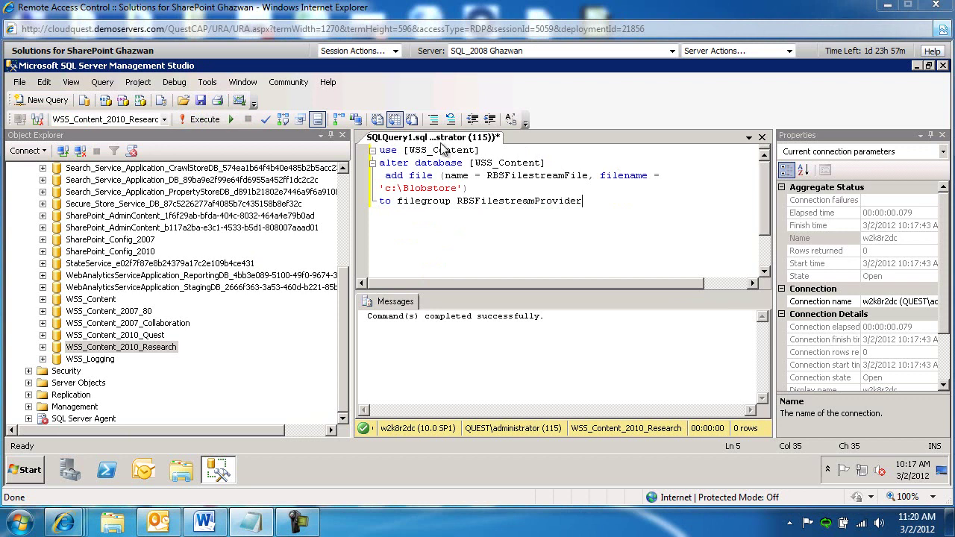
{"action": "left_click", "coordinate": [473, 150]}
{"action": "left_click_drag", "start_coordinate": [473, 154], "coordinate": [409, 155]}
{"action": "key", "text": "ctrl+v"}
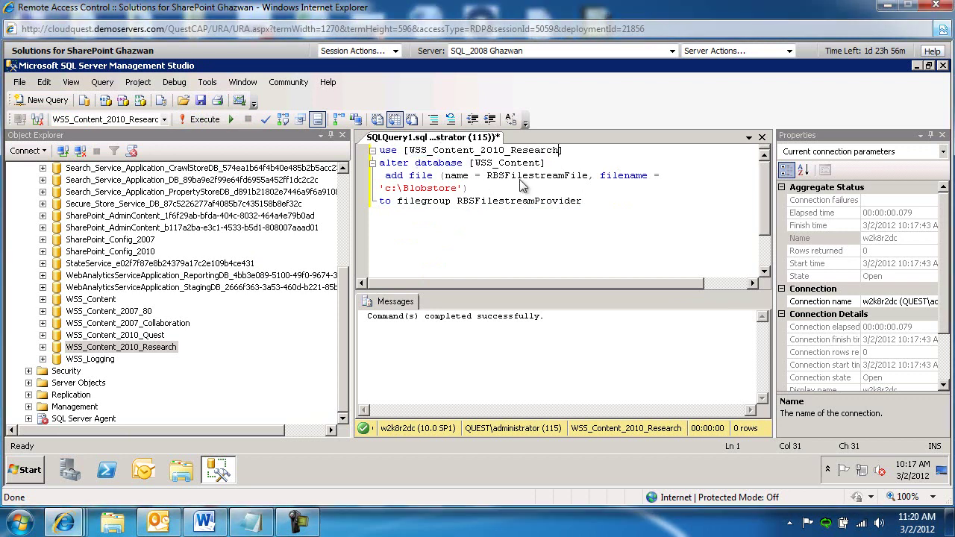
{"action": "left_click_drag", "start_coordinate": [540, 165], "coordinate": [475, 169]}
{"action": "key", "text": "ctrl+v"}
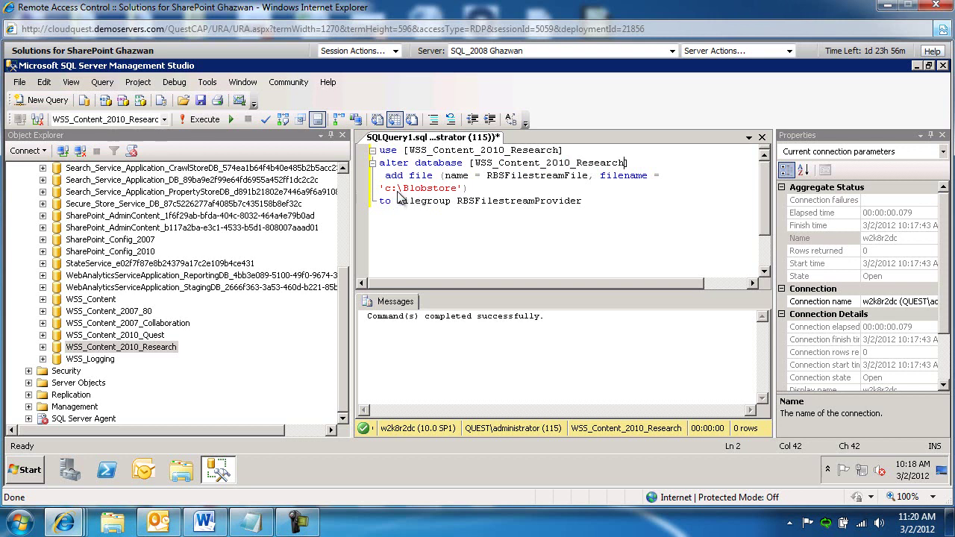
{"action": "left_click", "coordinate": [201, 121]}
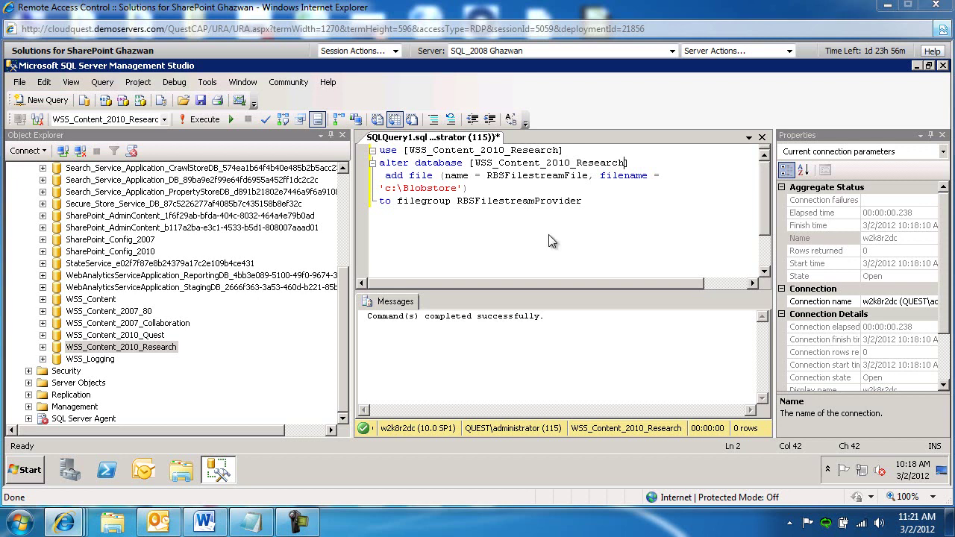
{"action": "left_click", "coordinate": [671, 51]}
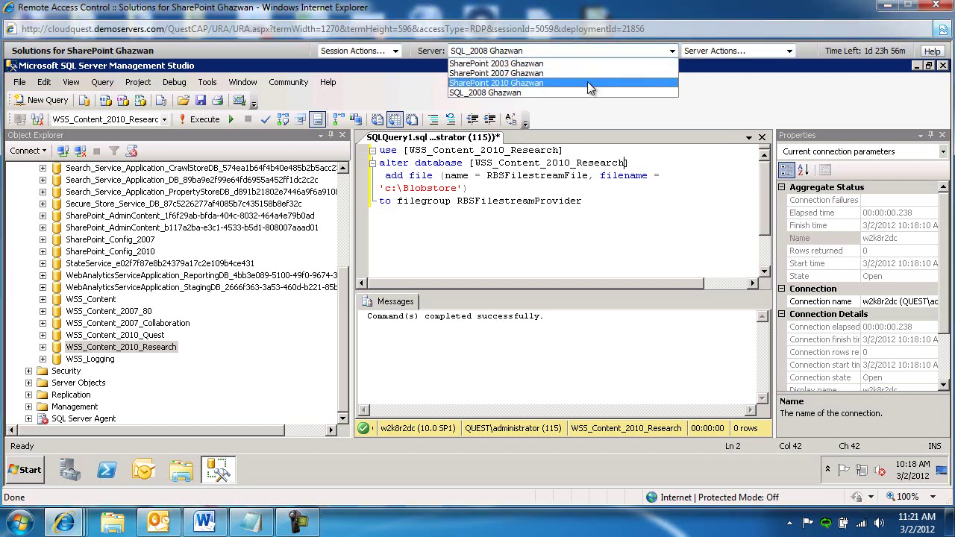
- Switch to the SharePoint 2010 Ghazwan server and open the \\W2K8R2DC\Temp share
{"action": "left_click", "coordinate": [587, 82]}
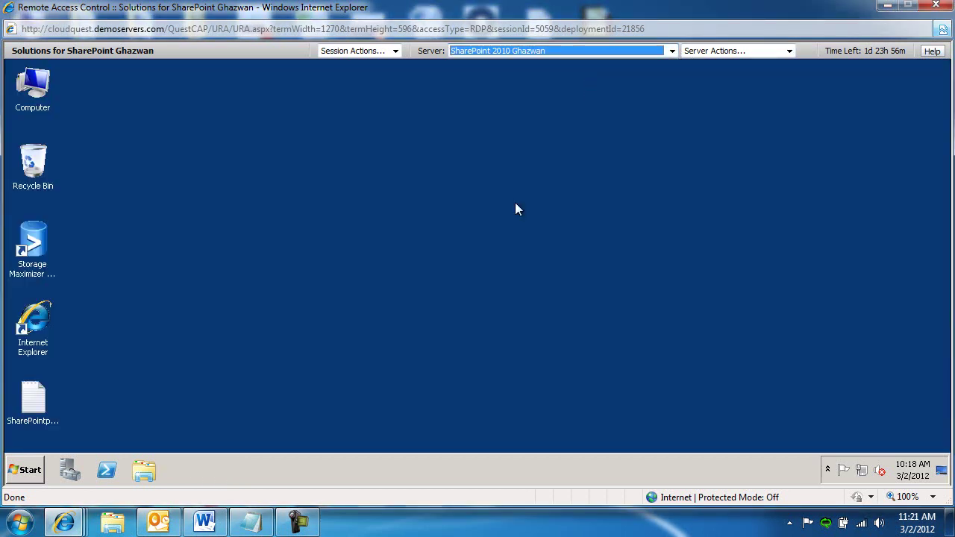
{"action": "left_click", "coordinate": [30, 470]}
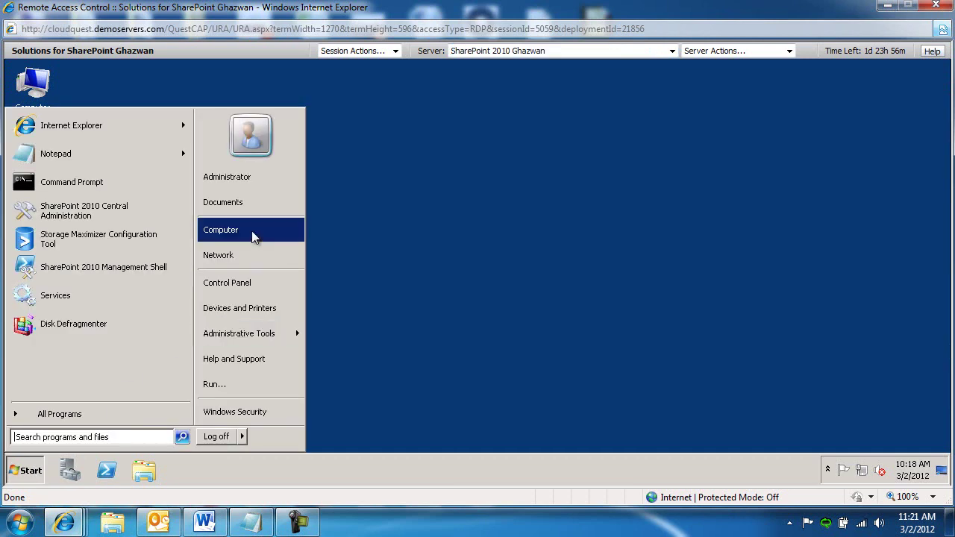
{"action": "left_click", "coordinate": [87, 440]}
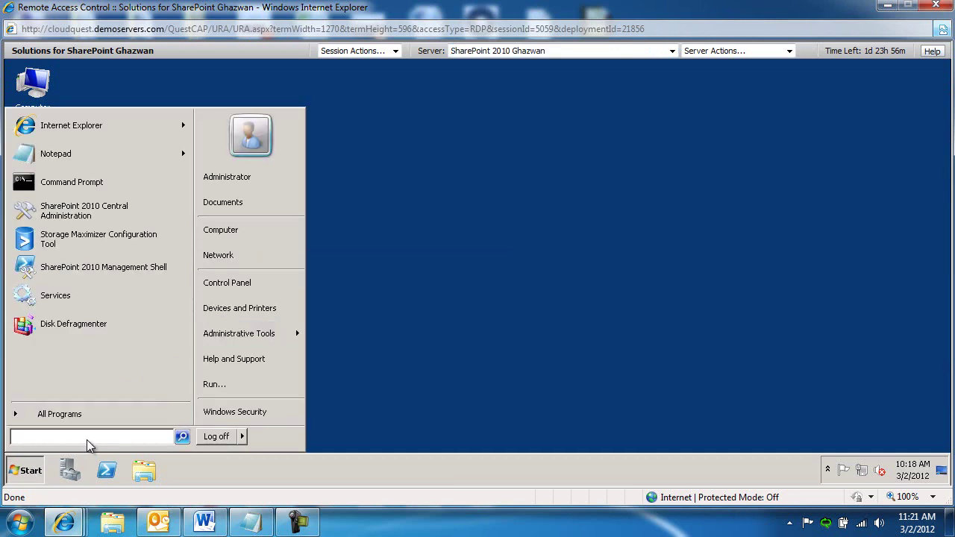
{"action": "type", "text": "\\w"}
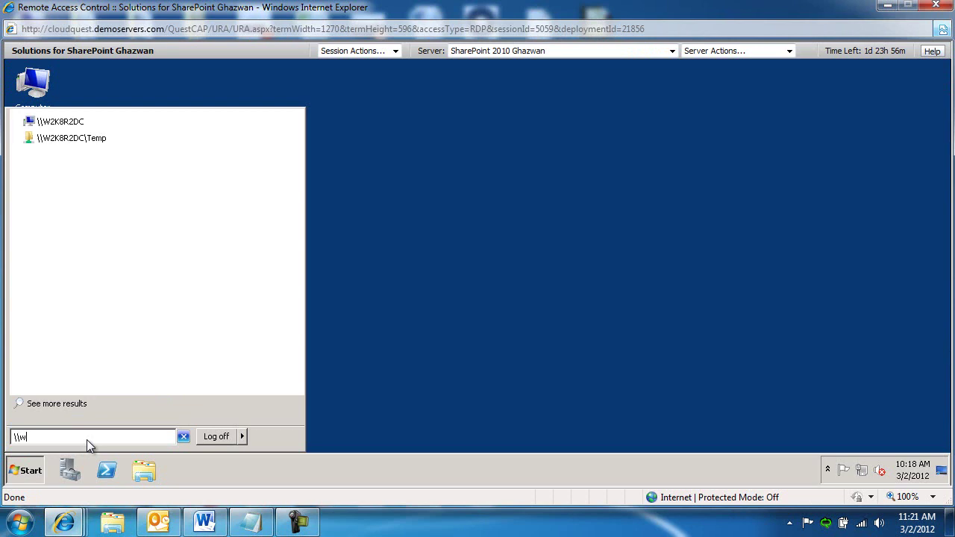
{"action": "key", "text": "Down"}
{"action": "key", "text": "Down"}
{"action": "key", "text": "Return"}
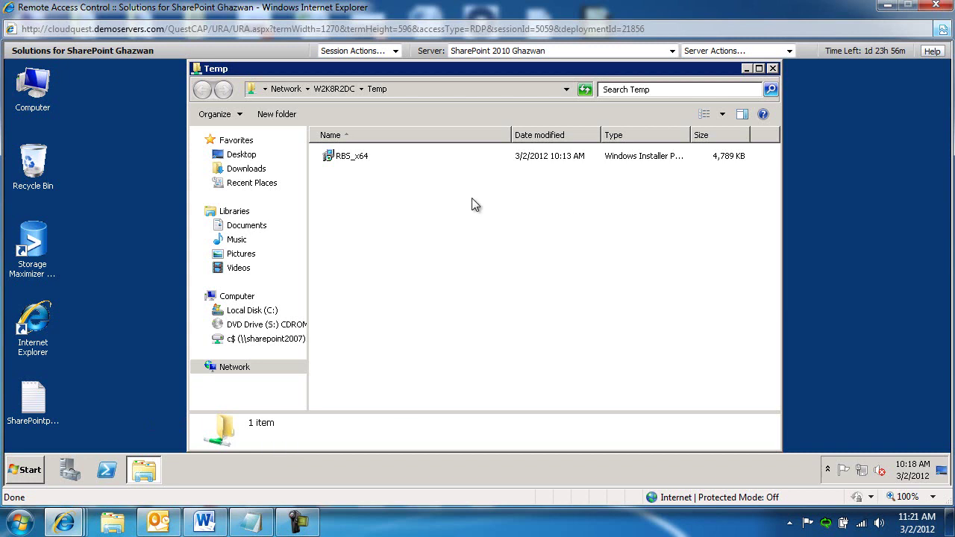
- Copy the RBS_x64 installer into C:\TEMP
{"action": "left_click", "coordinate": [359, 164]}
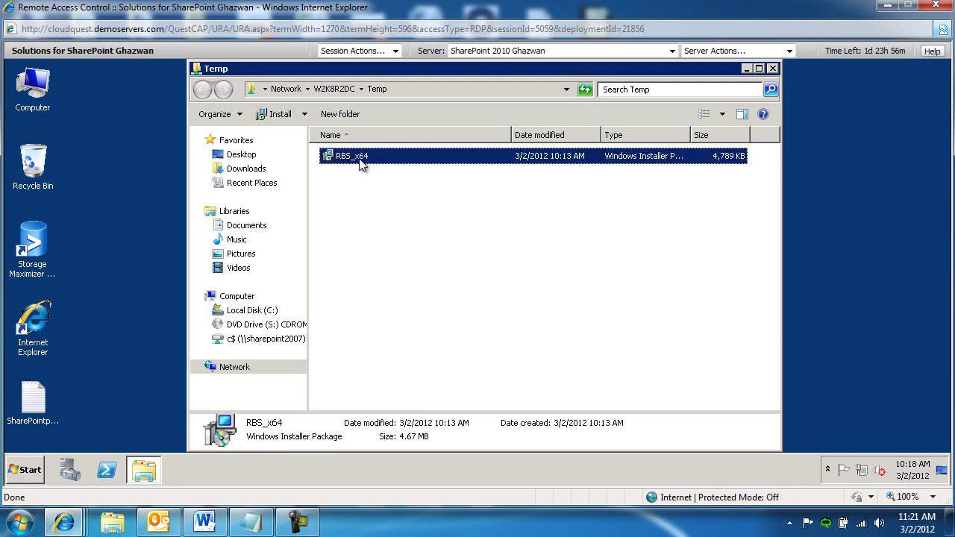
{"action": "double_click", "coordinate": [49, 97]}
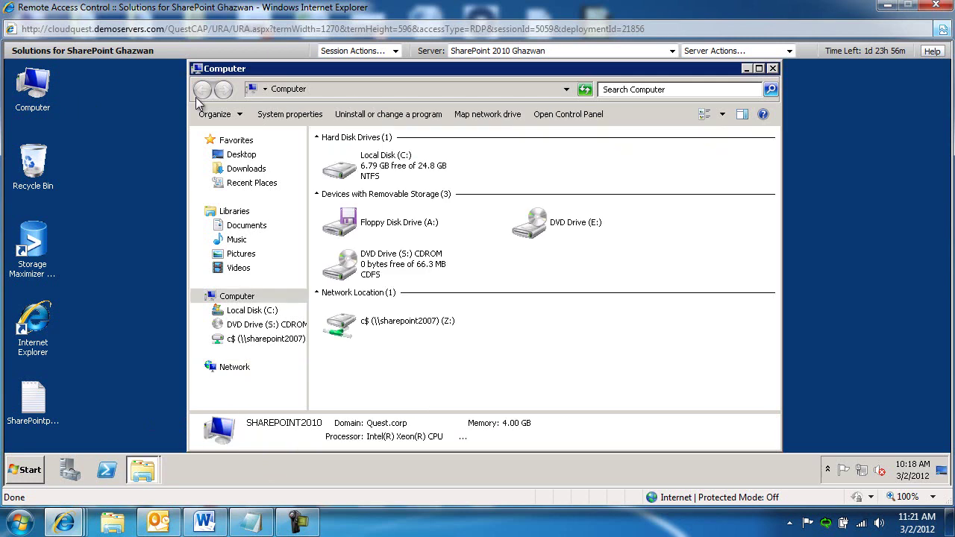
{"action": "double_click", "coordinate": [399, 175]}
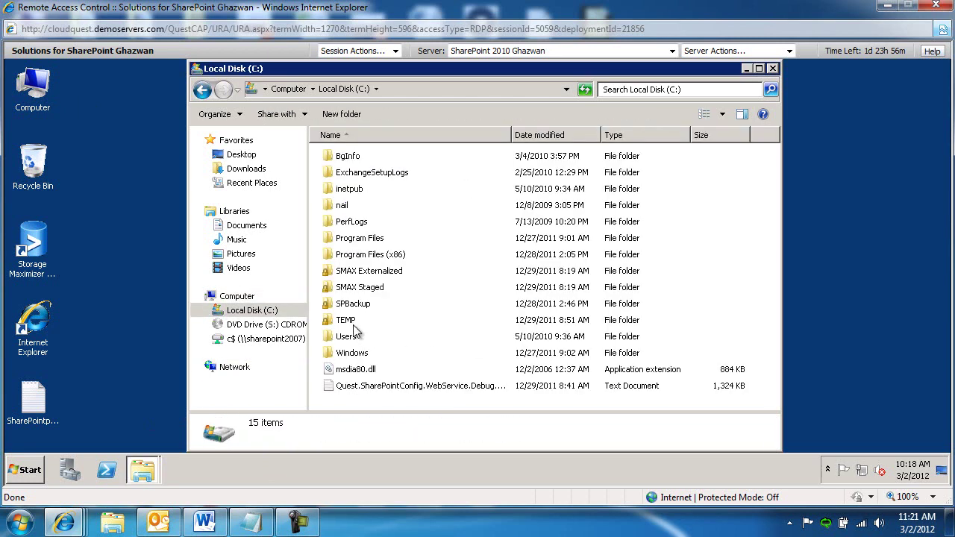
{"action": "left_click", "coordinate": [351, 325]}
{"action": "double_click", "coordinate": [350, 324]}
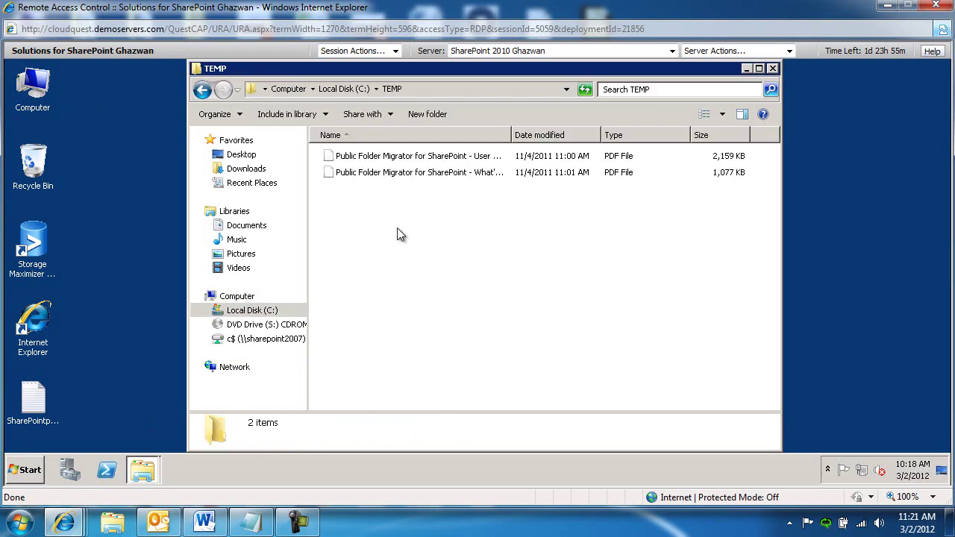
{"action": "key", "text": "ctrl+v"}
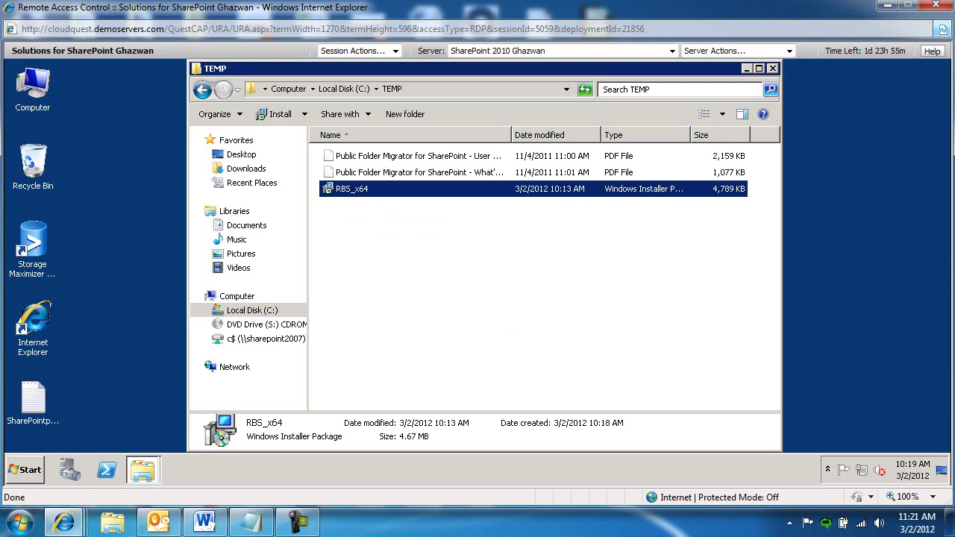
- Start Command Prompt as administrator
{"action": "left_click", "coordinate": [31, 469]}
{"action": "right_click", "coordinate": [85, 183]}
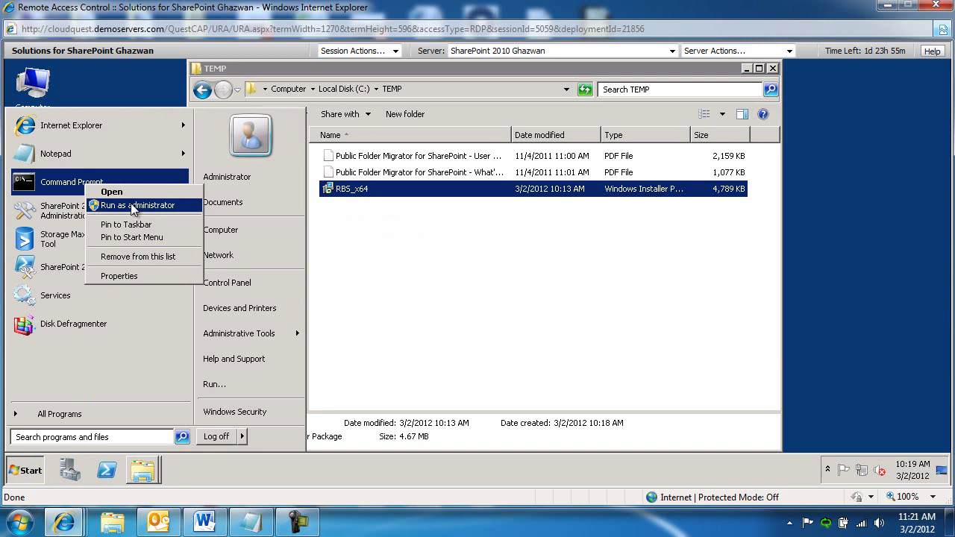
{"action": "left_click", "coordinate": [133, 207]}
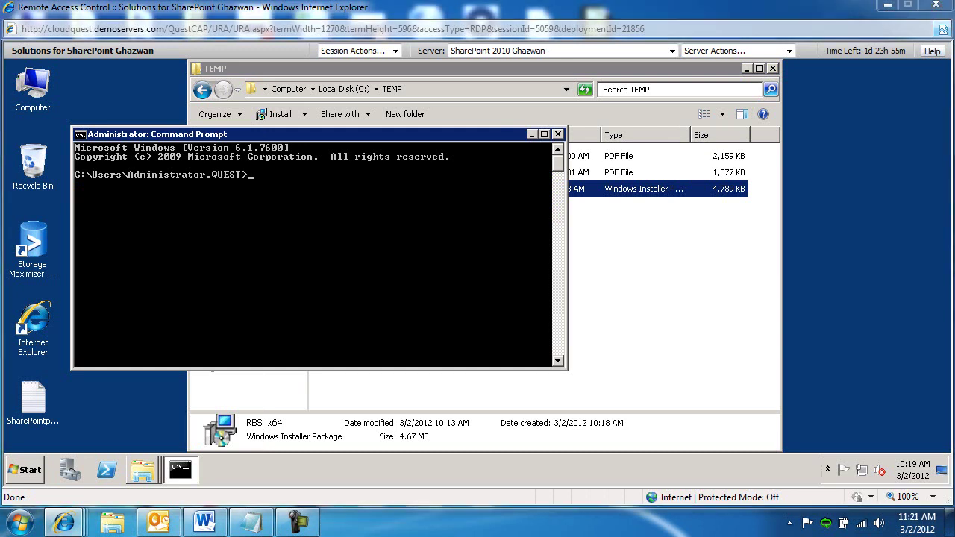
- Start an empty Notepad document via Start menu search for 'notepad'
{"action": "left_click", "coordinate": [33, 476]}
{"action": "left_click", "coordinate": [55, 438]}
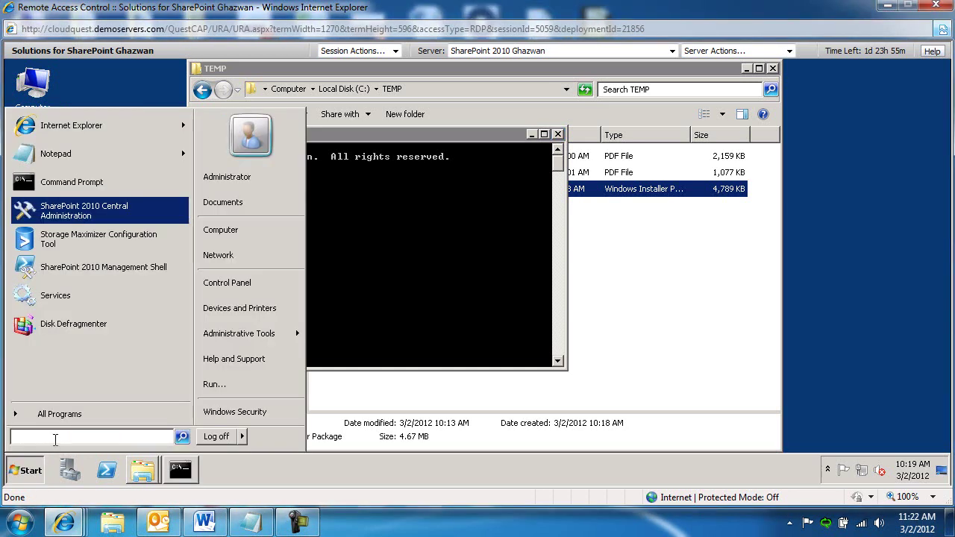
{"action": "type", "text": "notepad"}
{"action": "key", "text": "Return"}
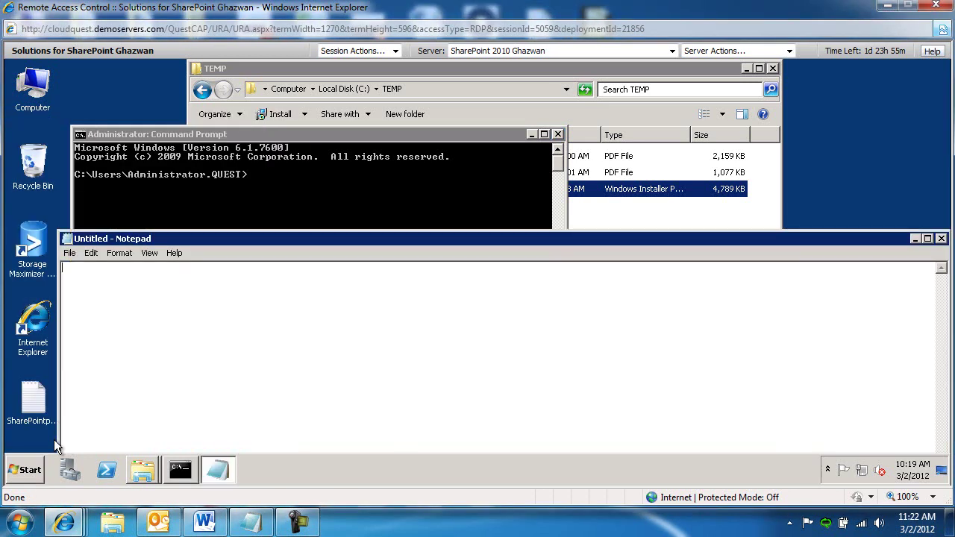
- Paste the msiexec install command with word wrap on and set DBNAME to WSS_Content_2010_Research
{"action": "key", "text": "ctrl+v"}
{"action": "left_click", "coordinate": [119, 253]}
{"action": "left_click", "coordinate": [126, 268]}
{"action": "left_click_drag", "start_coordinate": [346, 234], "coordinate": [352, 113]}
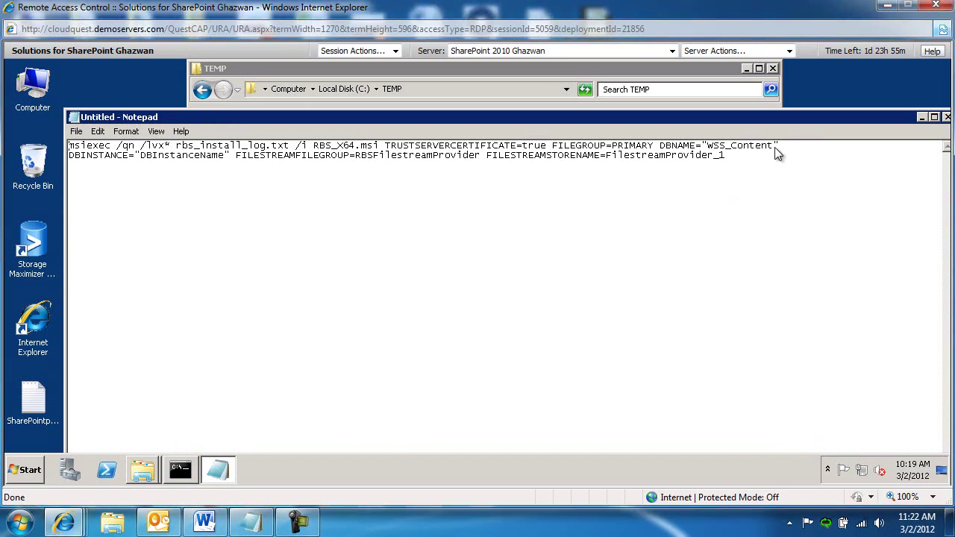
{"action": "key", "text": "BackSpace"}
{"action": "key", "text": "BackSpace"}
{"action": "key", "text": "BackSpace"}
{"action": "key", "text": "BackSpace"}
{"action": "key", "text": "BackSpace"}
{"action": "key", "text": "BackSpace"}
{"action": "key", "text": "BackSpace"}
{"action": "key", "text": "BackSpace"}
{"action": "key", "text": "BackSpace"}
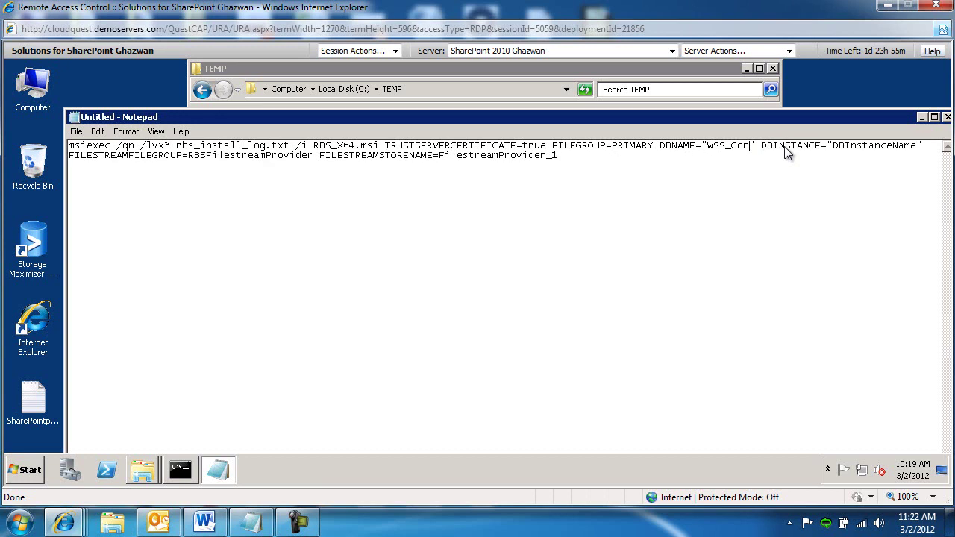
{"action": "type", "text": "S_Content_2010_Research"}
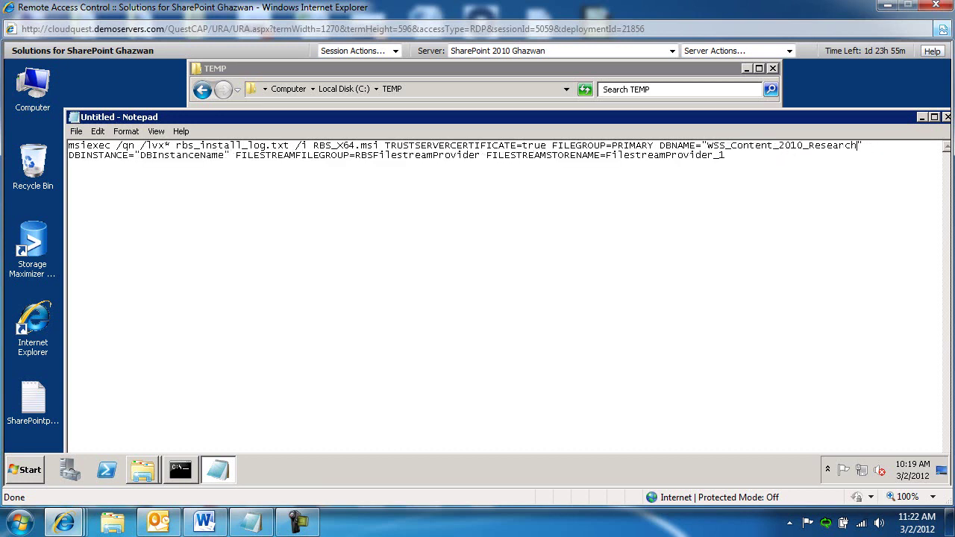
- Copy the server name W2K8R2DC into DBINSTANCE and select the whole command
{"action": "left_click", "coordinate": [31, 474]}
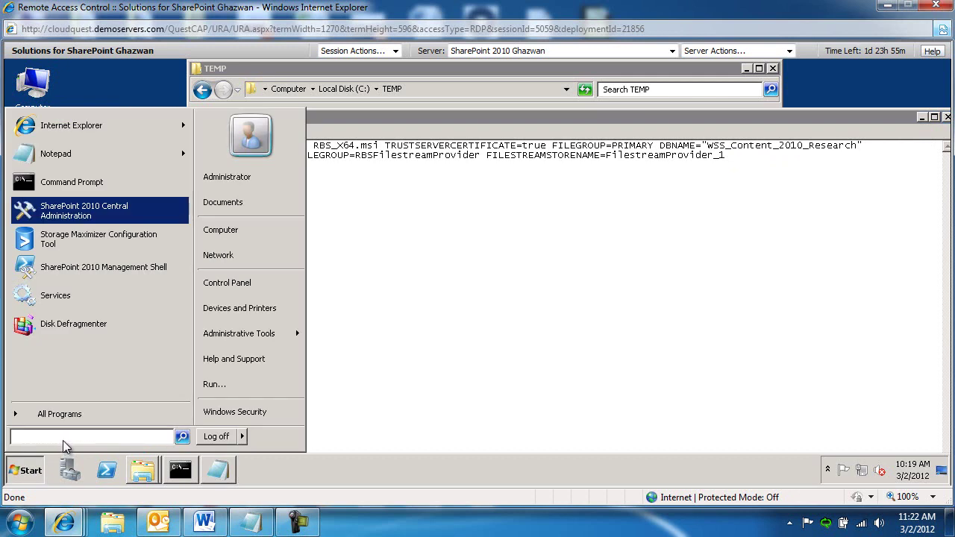
{"action": "type", "text": "\\\\SHAREPOINT2007"}
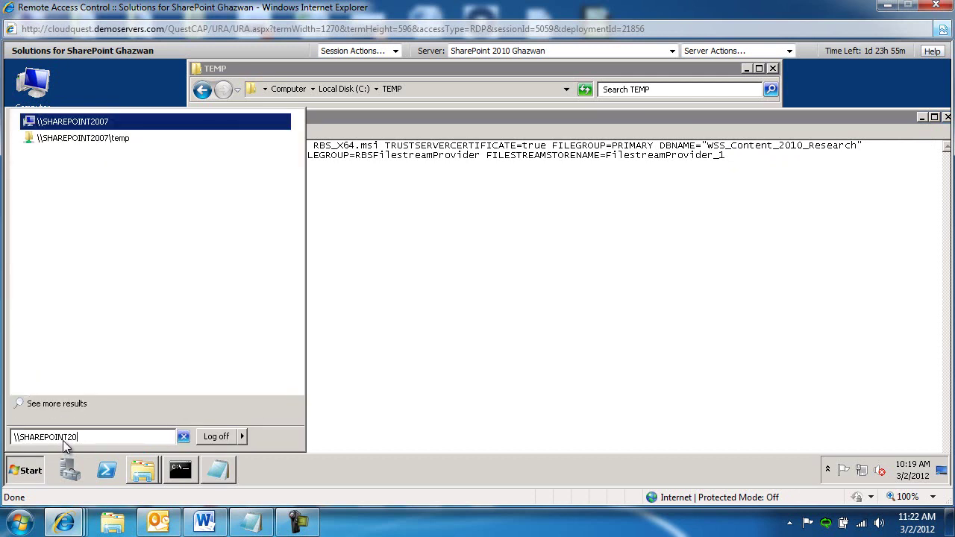
{"action": "key", "text": "BackSpace"}
{"action": "key", "text": "BackSpace"}
{"action": "key", "text": "BackSpace"}
{"action": "key", "text": "BackSpace"}
{"action": "type", "text": "w"}
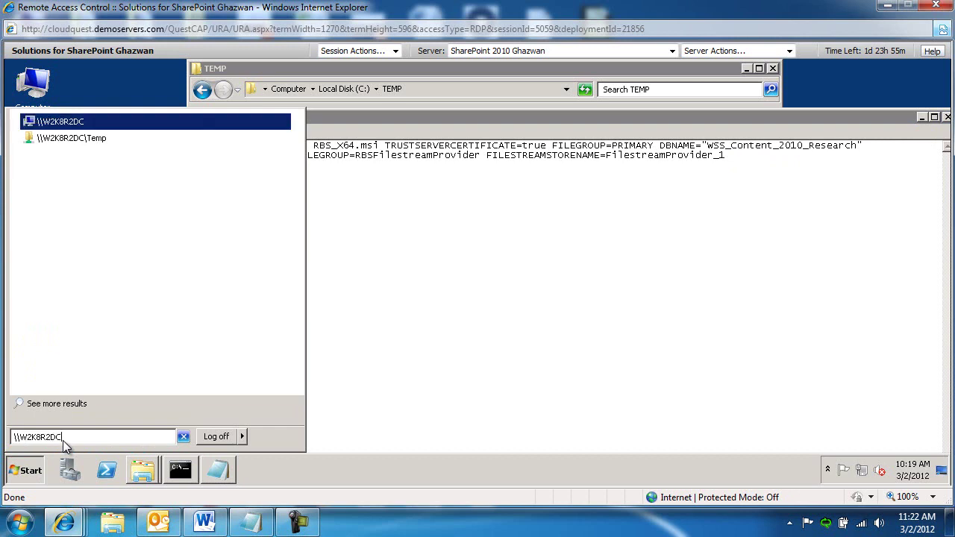
{"action": "key", "text": "Return"}
{"action": "left_click", "coordinate": [398, 95]}
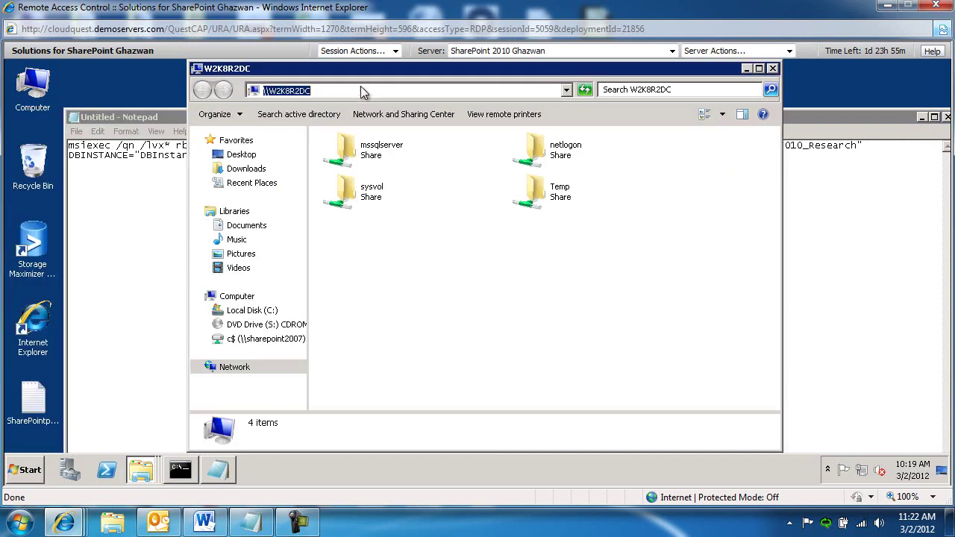
{"action": "left_click_drag", "start_coordinate": [312, 91], "coordinate": [273, 92]}
{"action": "key", "text": "ctrl+c"}
{"action": "left_click", "coordinate": [773, 69]}
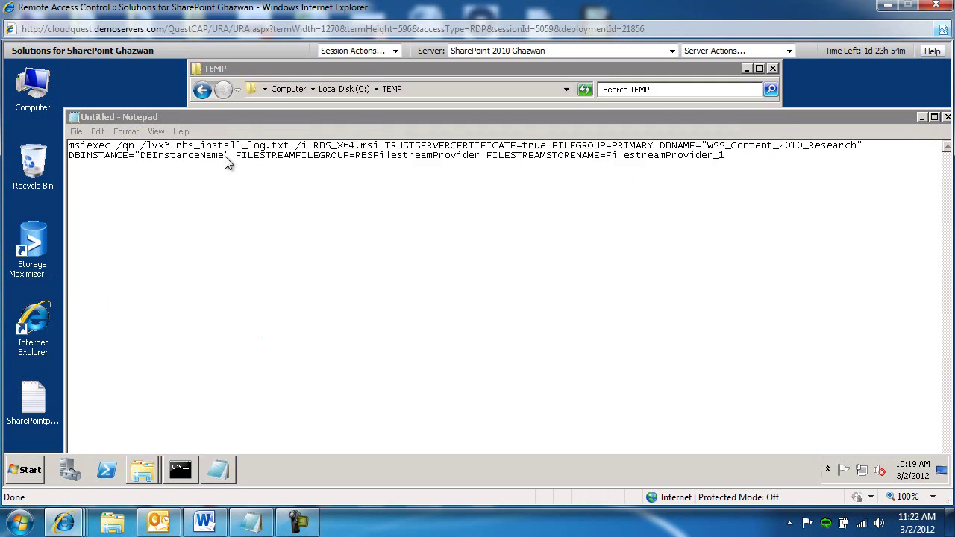
{"action": "left_click_drag", "start_coordinate": [225, 156], "coordinate": [140, 158]}
{"action": "key", "text": "ctrl+v"}
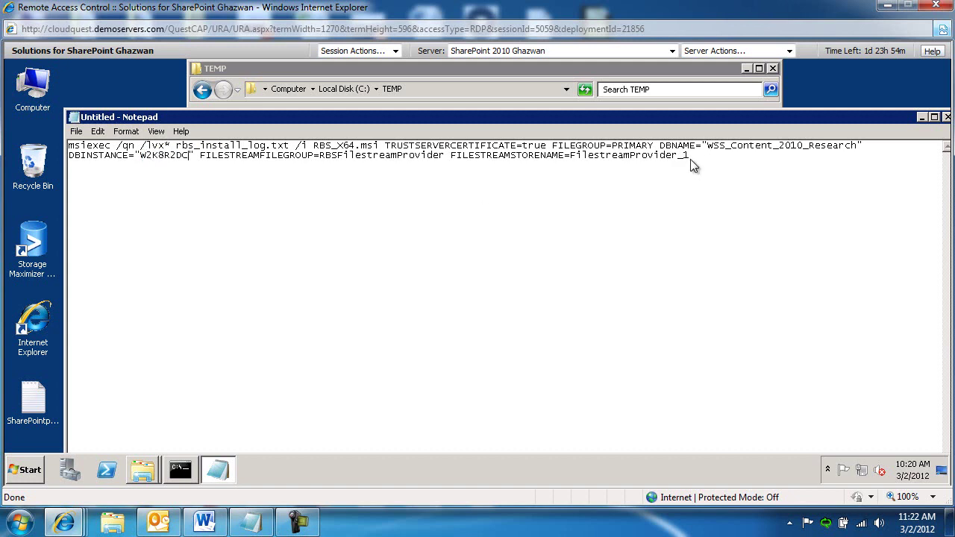
{"action": "left_click_drag", "start_coordinate": [693, 158], "coordinate": [73, 146]}
{"action": "key", "text": "ctrl+c"}
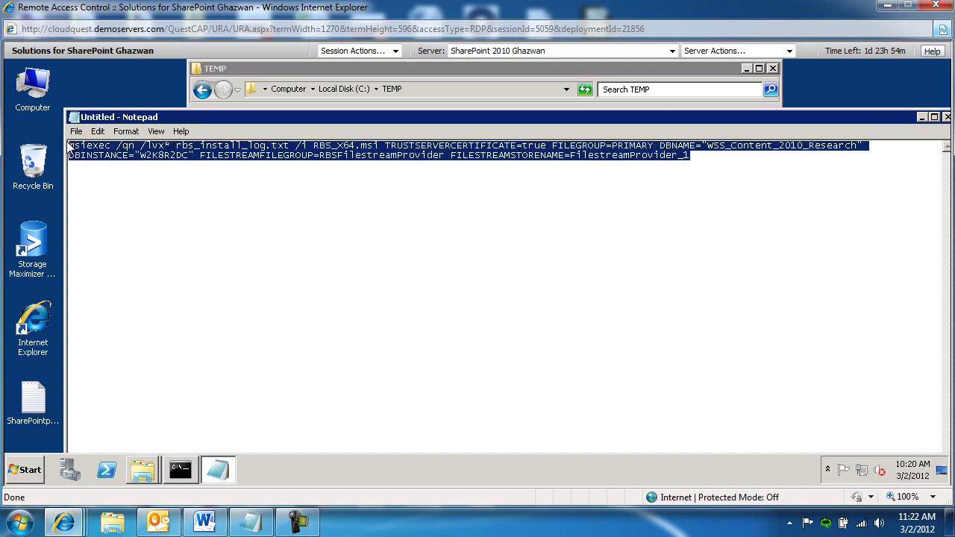
- Paste and run the msiexec RBS_X64.msi command in the elevated Command Prompt, then return to C:\TEMP
{"action": "left_click", "coordinate": [173, 472]}
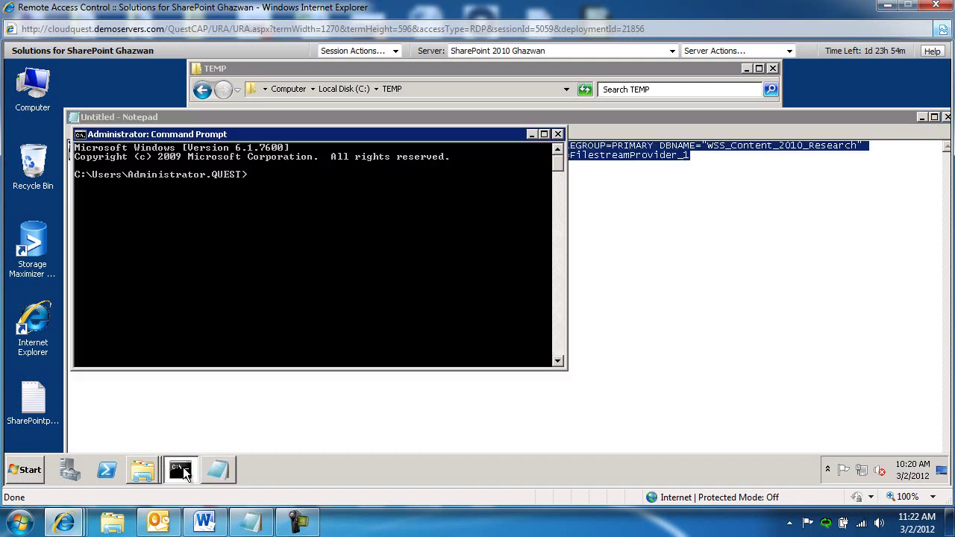
{"action": "left_click", "coordinate": [79, 134]}
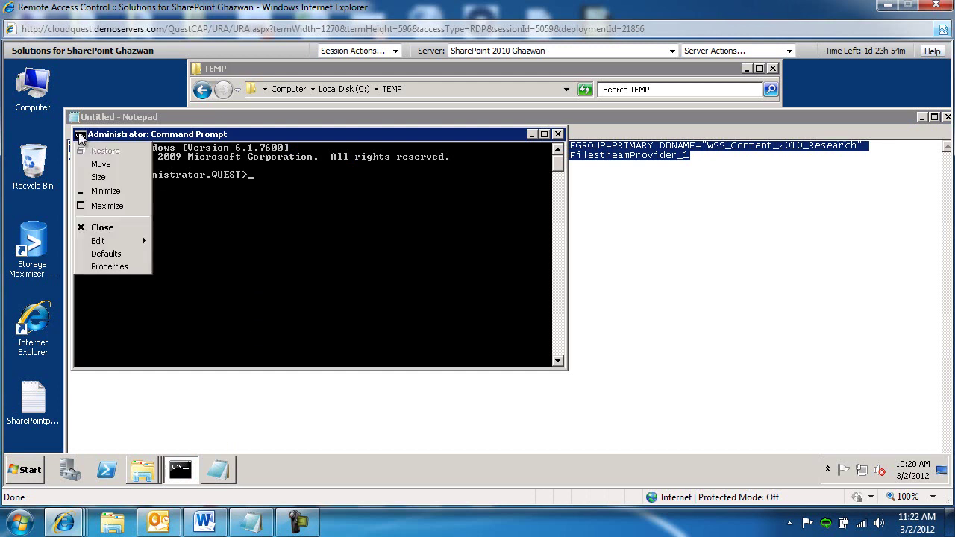
{"action": "mouse_move", "coordinate": [97, 242]}
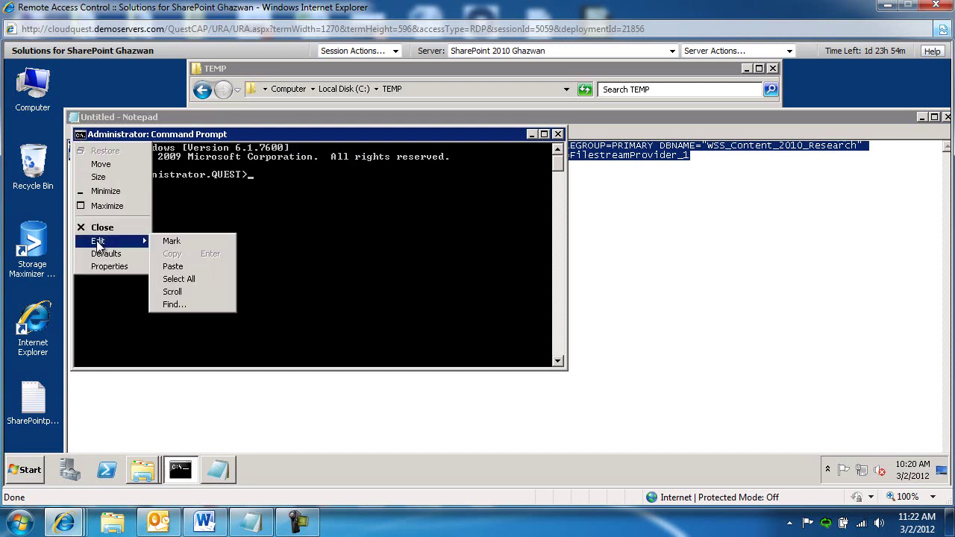
{"action": "left_click", "coordinate": [187, 268]}
{"action": "key", "text": "Return"}
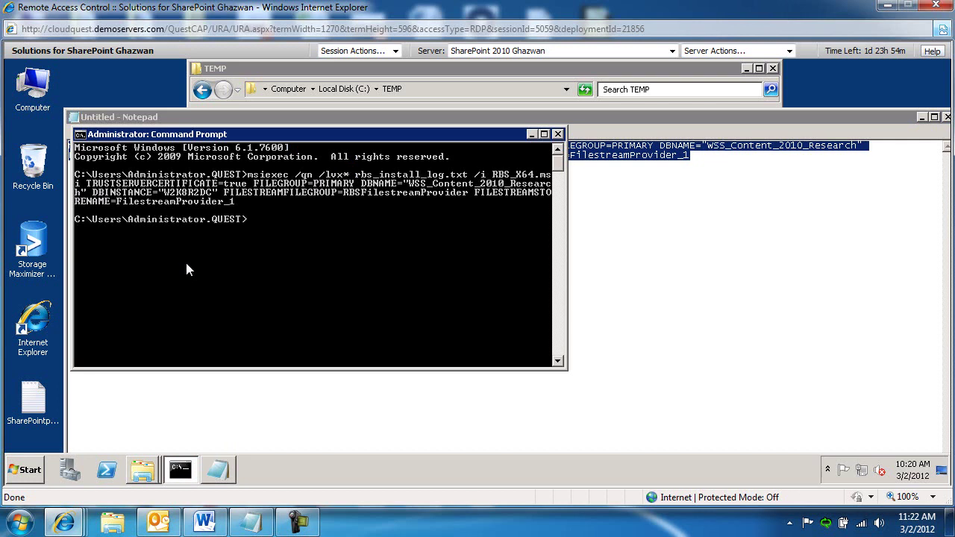
{"action": "left_click", "coordinate": [474, 80]}
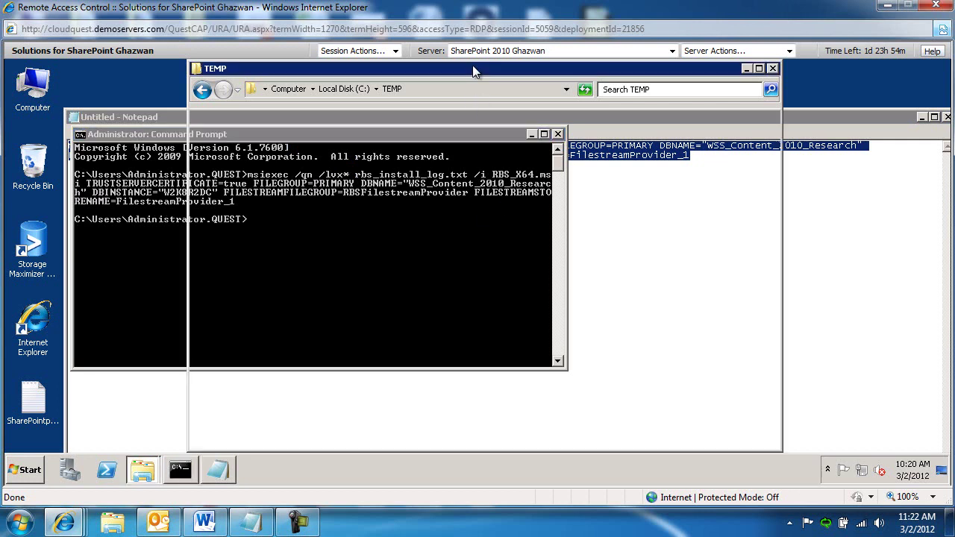
{"action": "left_click", "coordinate": [443, 254]}
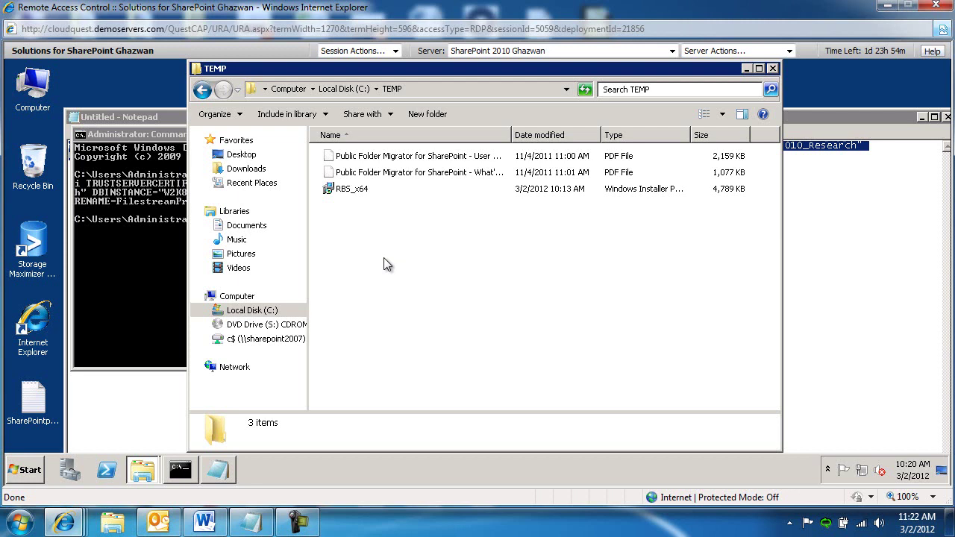
- In Command Prompt, change the working directory from C:\ up into C:\TEMP
{"action": "left_click", "coordinate": [147, 237]}
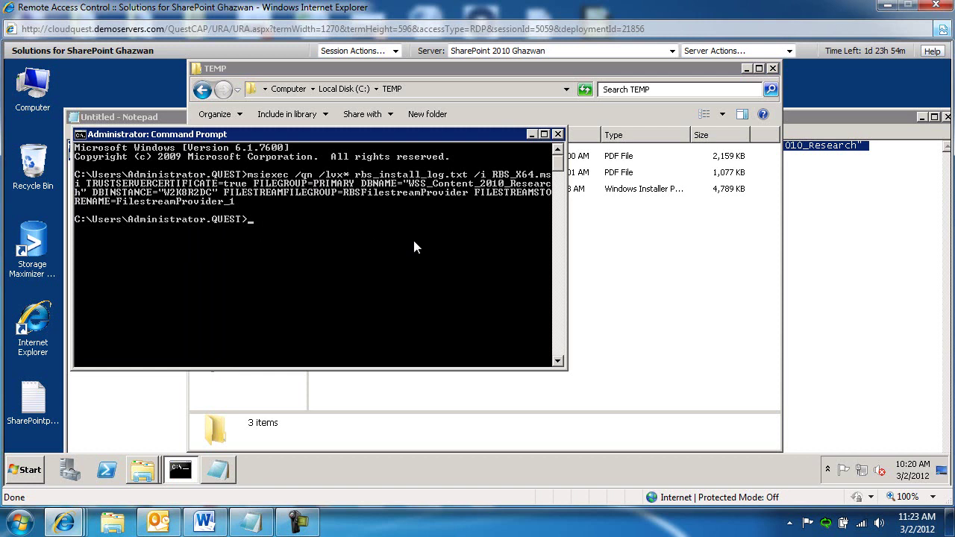
{"action": "type", "text": "cde.."}
{"action": "key", "text": "Return"}
{"action": "key", "text": "Return"}
{"action": "type", "text": "cd temp"}
{"action": "key", "text": "Return"}
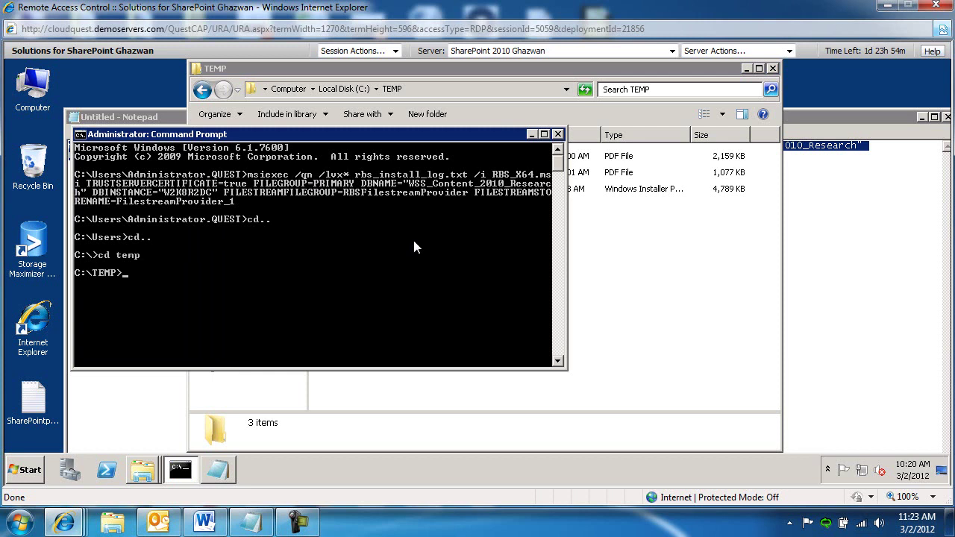
- Paste and run the msiexec RBS install command, then find rbs_install_log in TEMP
{"action": "left_click", "coordinate": [80, 134]}
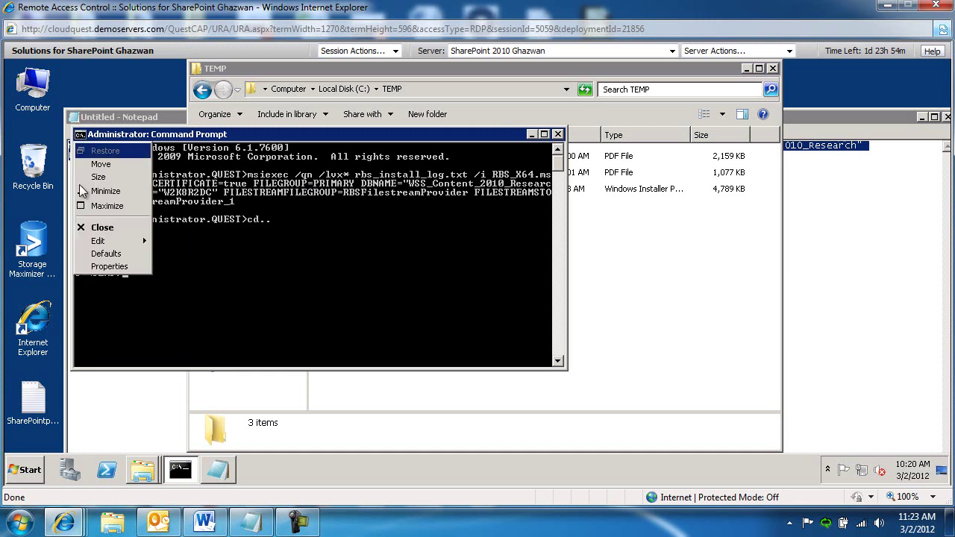
{"action": "mouse_move", "coordinate": [88, 242]}
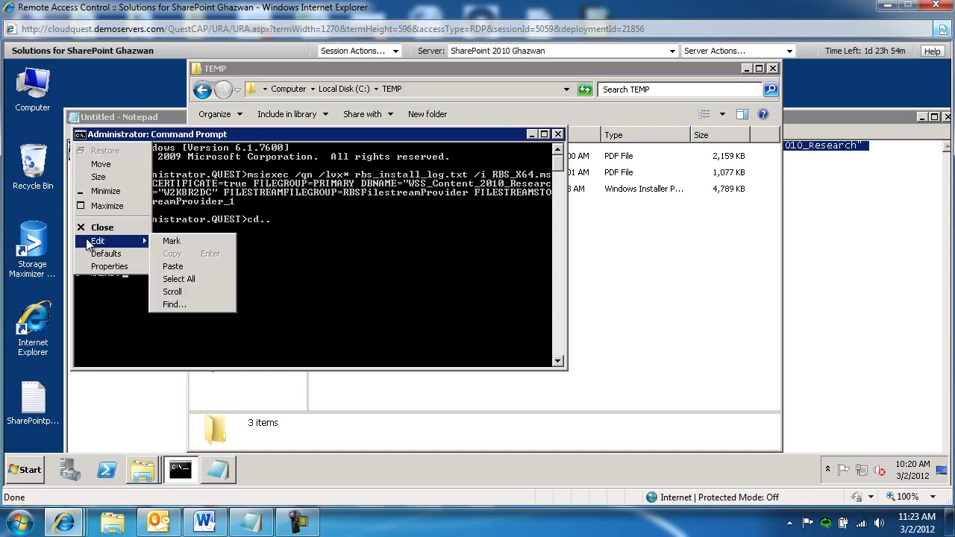
{"action": "left_click", "coordinate": [172, 267]}
{"action": "key", "text": "Return"}
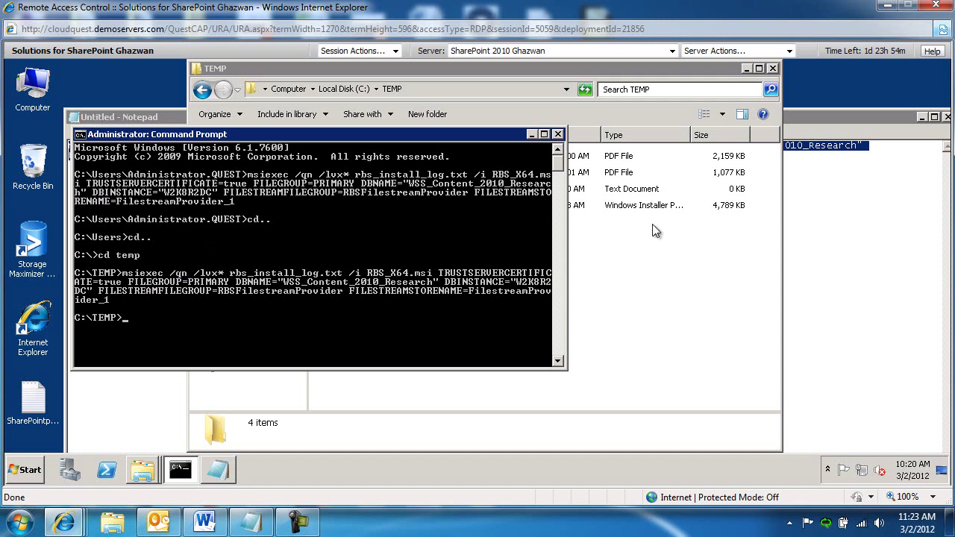
{"action": "left_click", "coordinate": [672, 265]}
{"action": "left_click", "coordinate": [380, 191]}
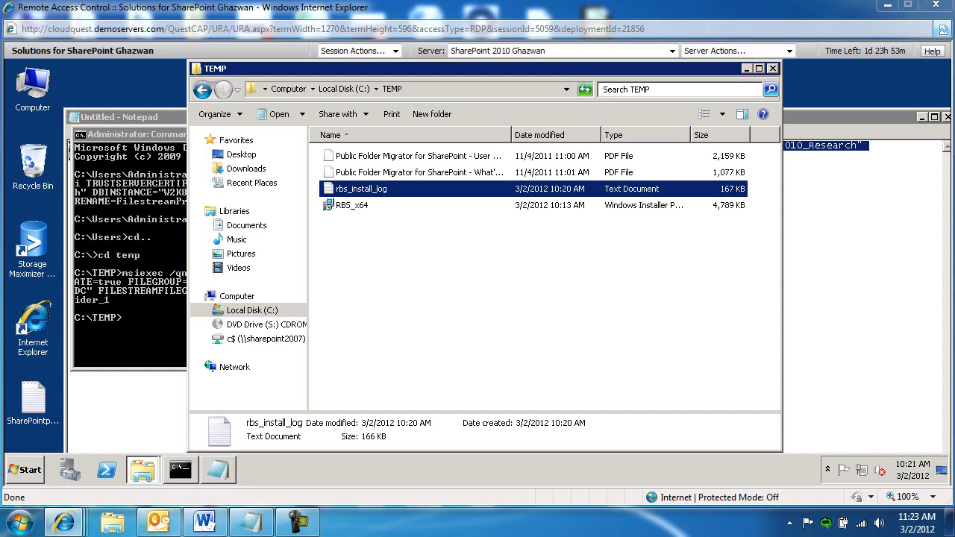
- Open rbs_install_log and search it for 'configuration completed', which is not found
{"action": "left_click", "coordinate": [458, 290]}
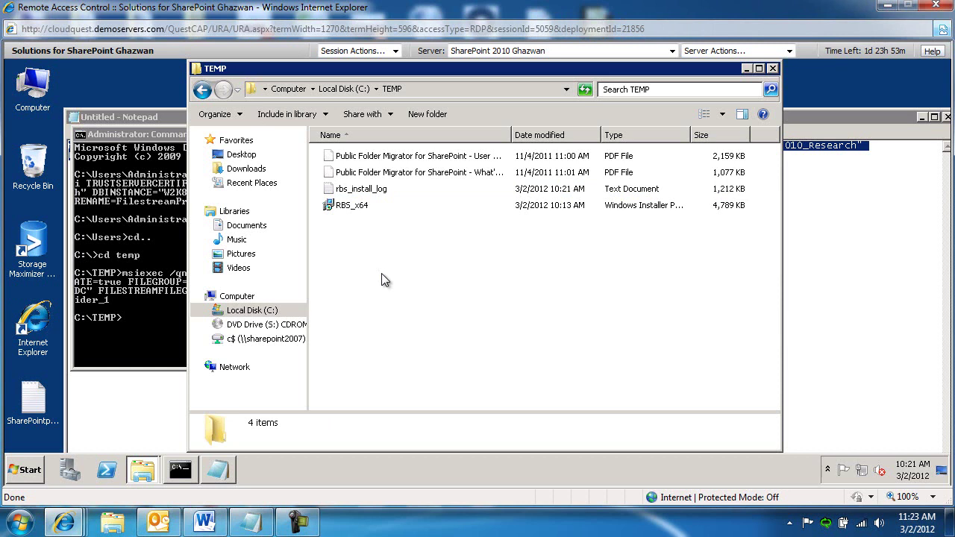
{"action": "double_click", "coordinate": [352, 192]}
{"action": "double_click", "coordinate": [498, 239]}
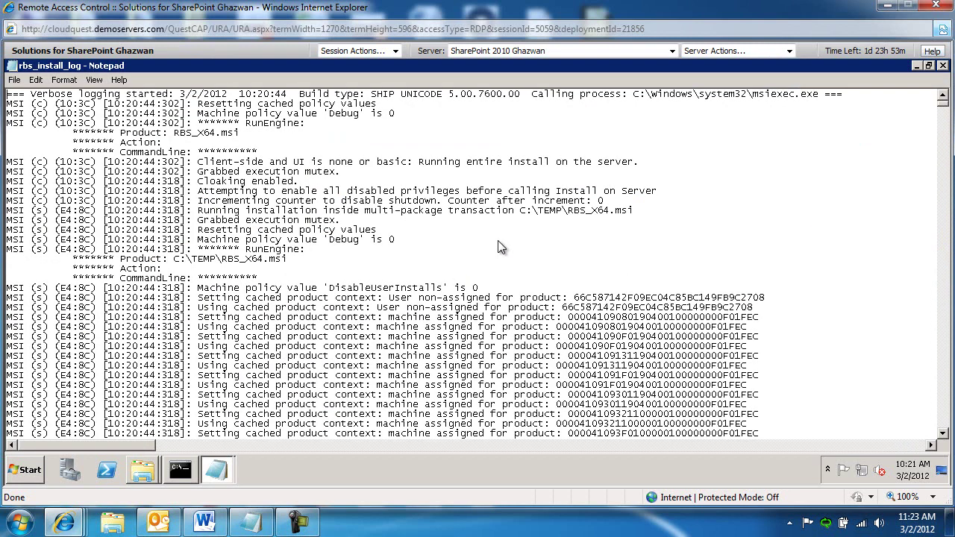
{"action": "key", "text": "ctrl+f"}
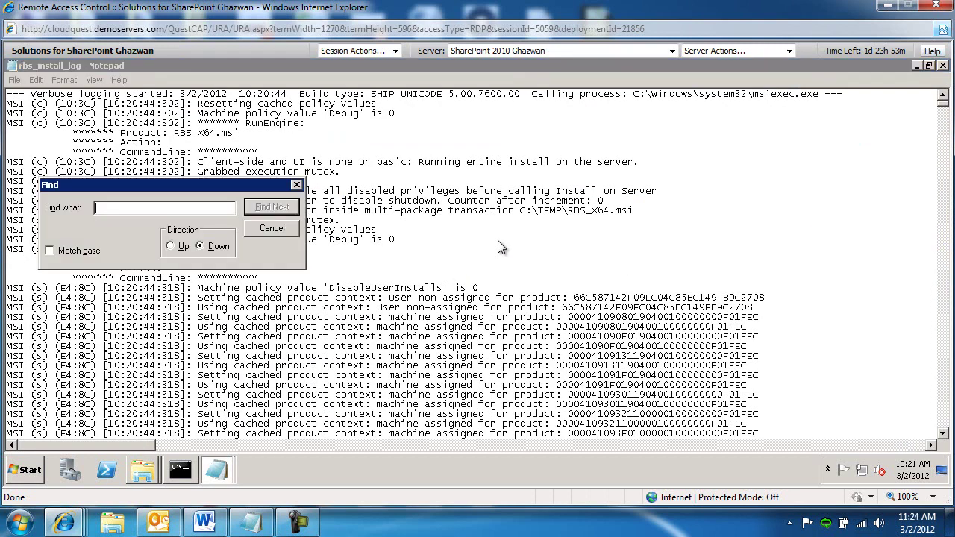
{"action": "type", "text": "configuration completed"}
{"action": "key", "text": "Return"}
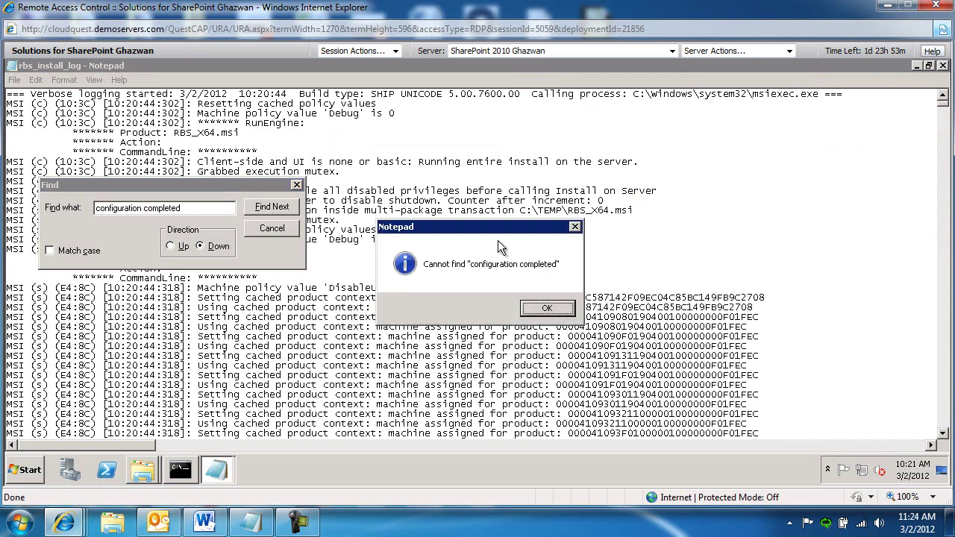
{"action": "key", "text": "Return"}
{"action": "left_click", "coordinate": [274, 229]}
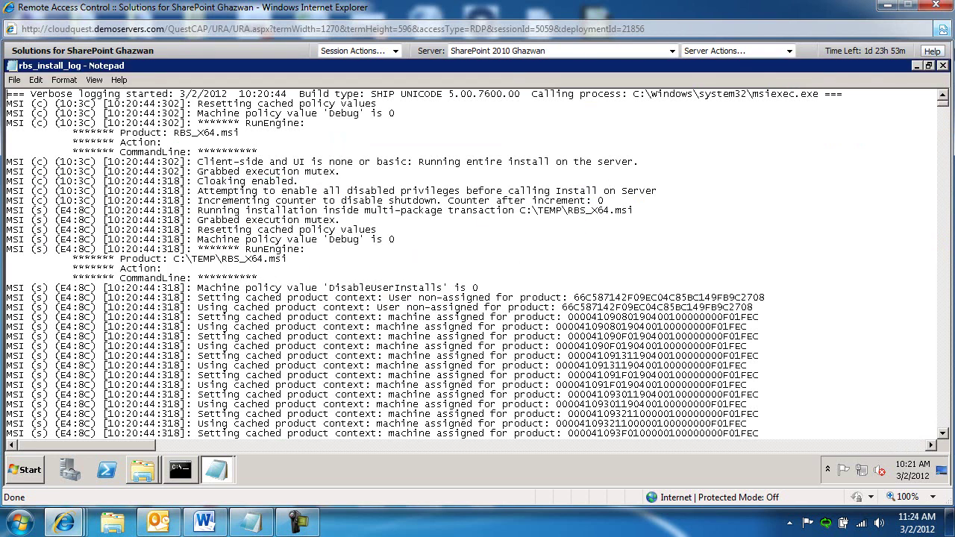
- Reopen the log and highlight its final 'Installation completed successfully' line
{"action": "left_click", "coordinate": [944, 66]}
{"action": "left_click", "coordinate": [660, 333]}
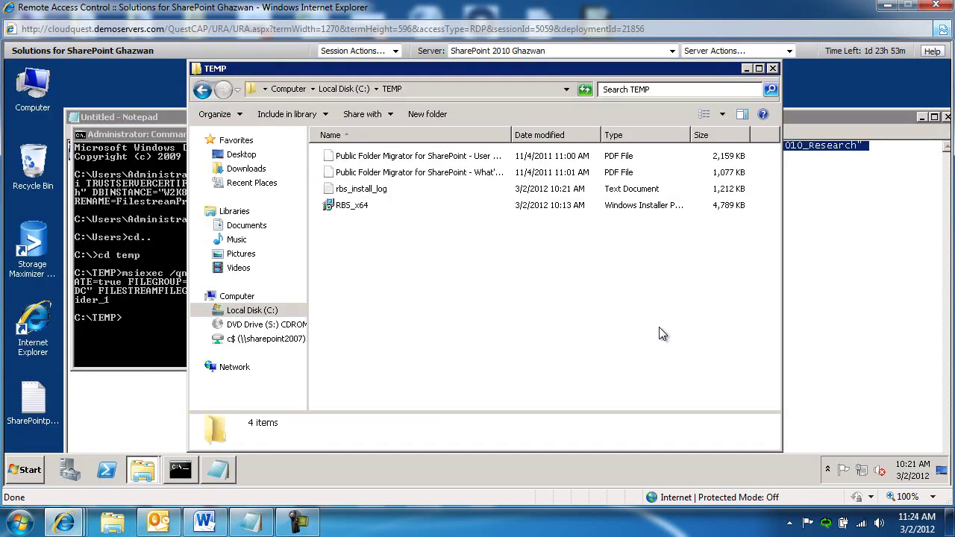
{"action": "double_click", "coordinate": [362, 189]}
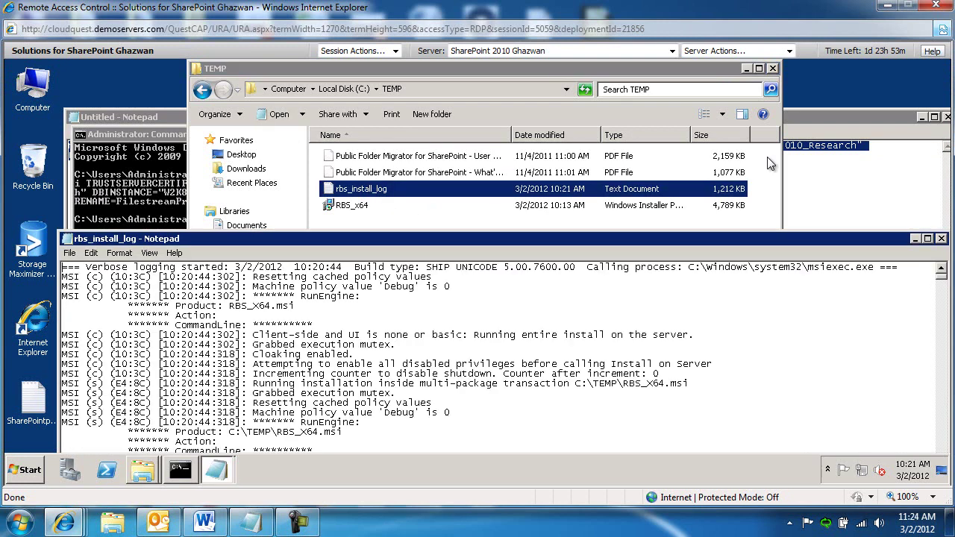
{"action": "left_click", "coordinate": [928, 247]}
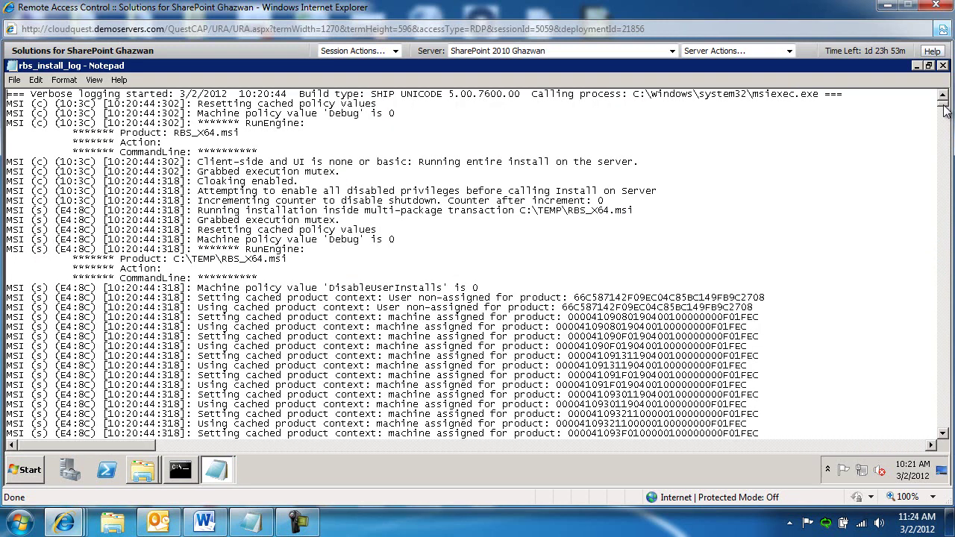
{"action": "left_click_drag", "start_coordinate": [944, 102], "coordinate": [945, 433]}
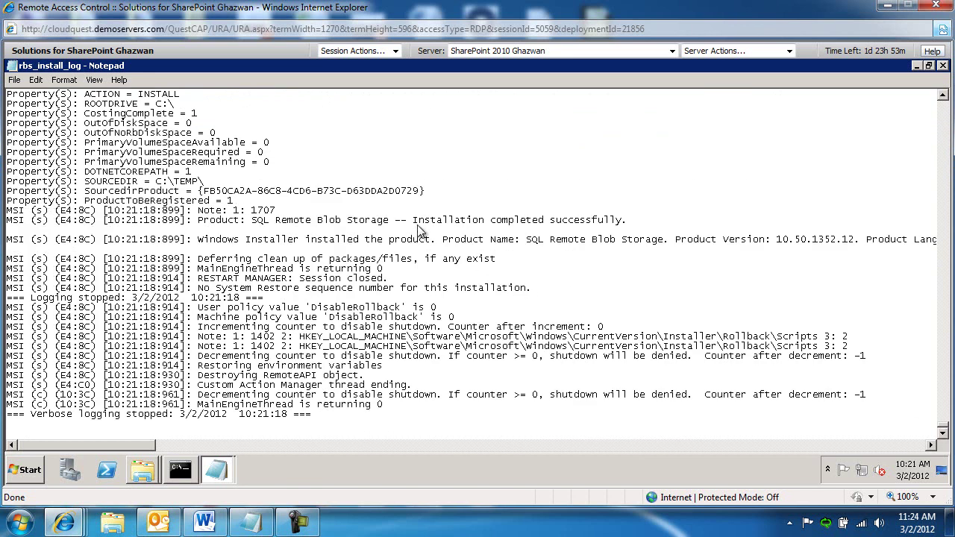
{"action": "left_click_drag", "start_coordinate": [631, 224], "coordinate": [200, 228]}
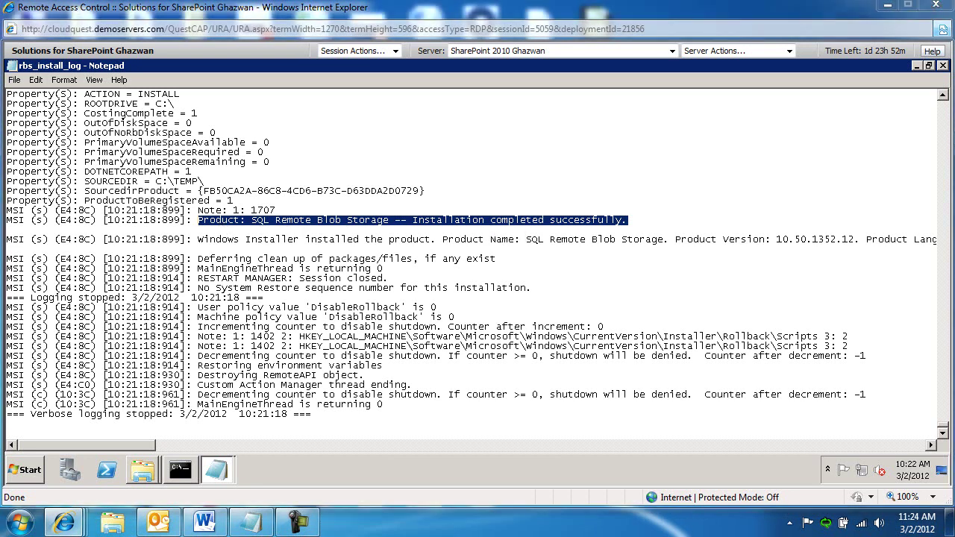
- Switch to the SQL_2008 server and close the query tab without saving
{"action": "left_click", "coordinate": [671, 52]}
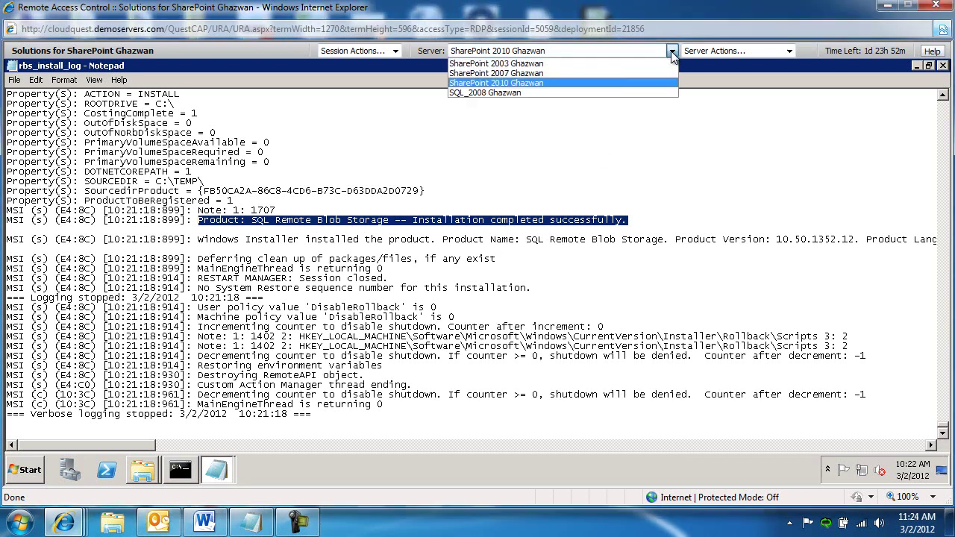
{"action": "left_click", "coordinate": [512, 92]}
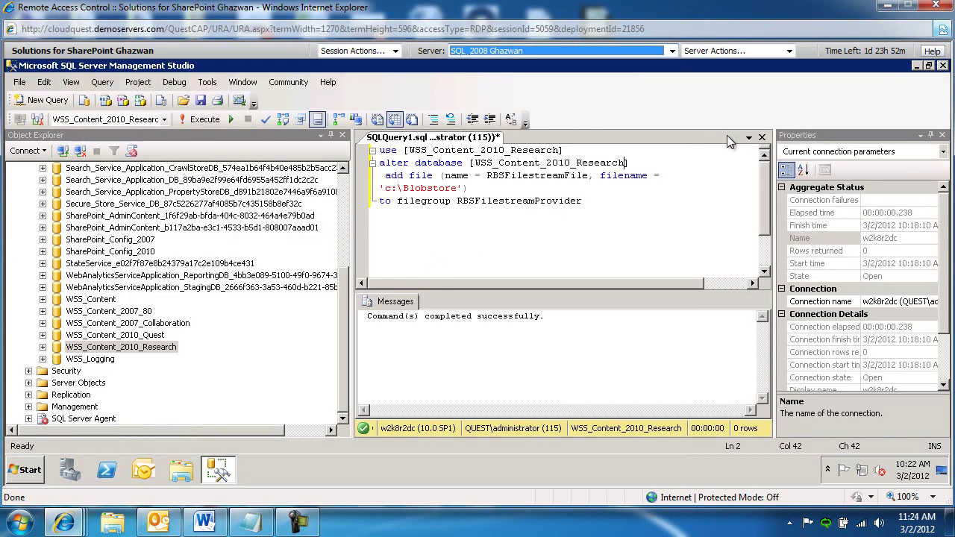
{"action": "left_click", "coordinate": [762, 137]}
{"action": "left_click", "coordinate": [515, 345]}
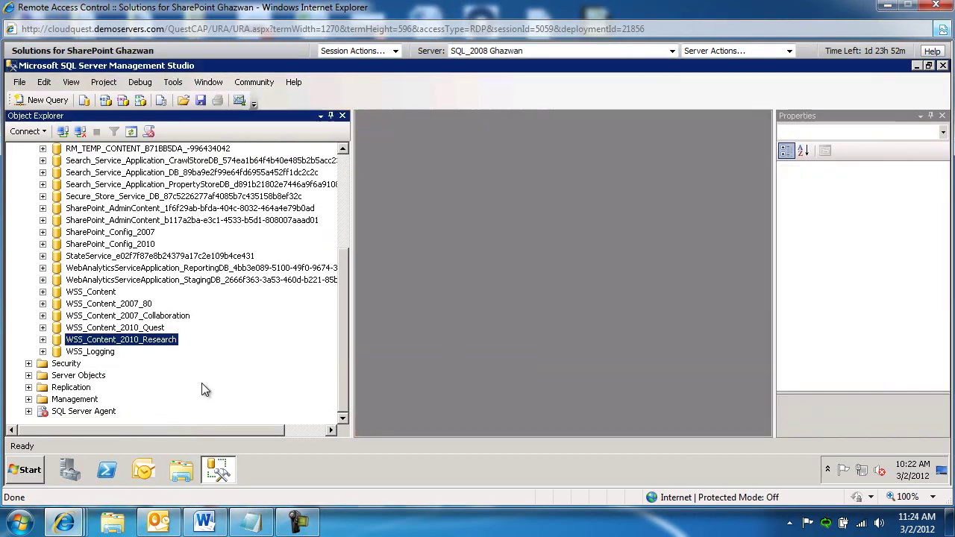
- Expand WSS_Content_2010_Research > Tables to reveal the mssqlrbs tables
{"action": "left_click", "coordinate": [43, 347]}
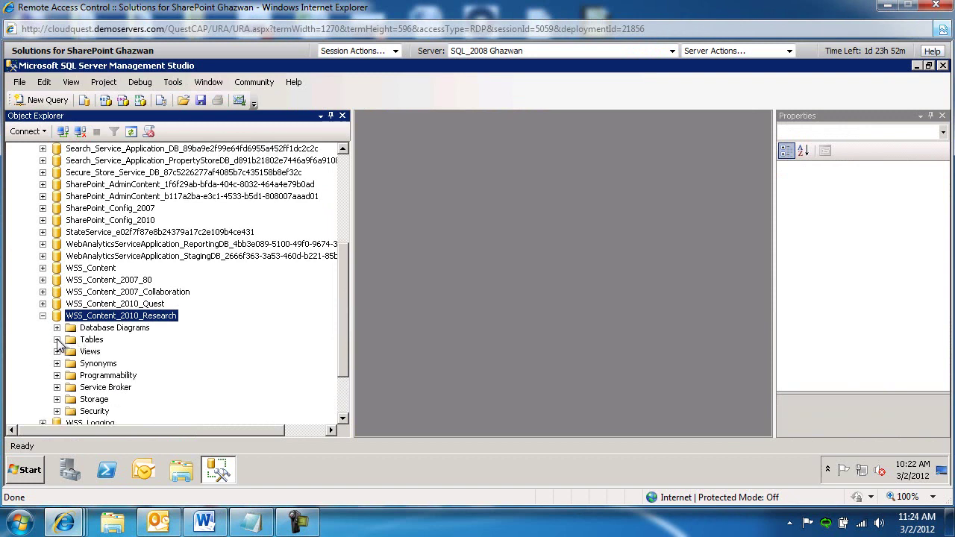
{"action": "left_click", "coordinate": [56, 339]}
{"action": "left_click_drag", "start_coordinate": [343, 206], "coordinate": [340, 377]}
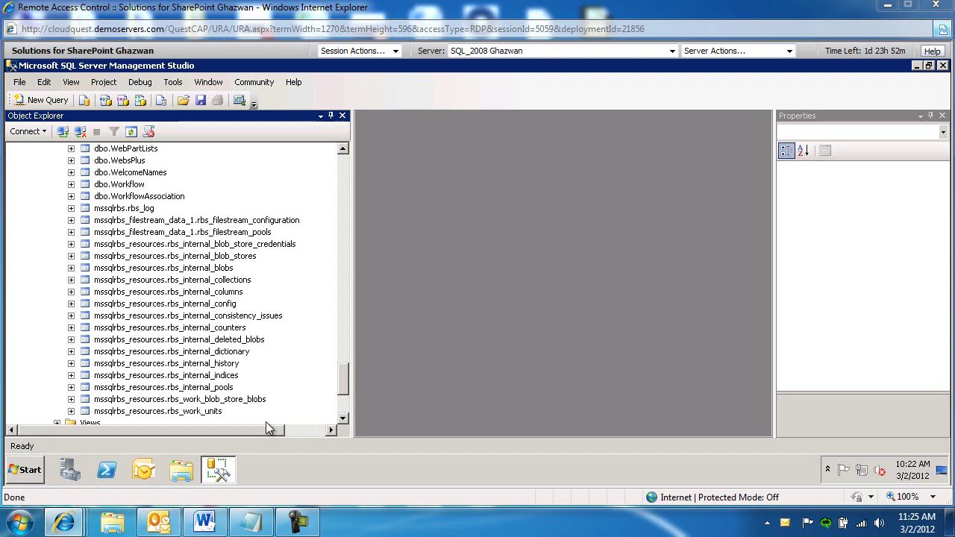
- Switch the remote session to the SharePoint 2010 server
{"action": "left_click", "coordinate": [28, 473]}
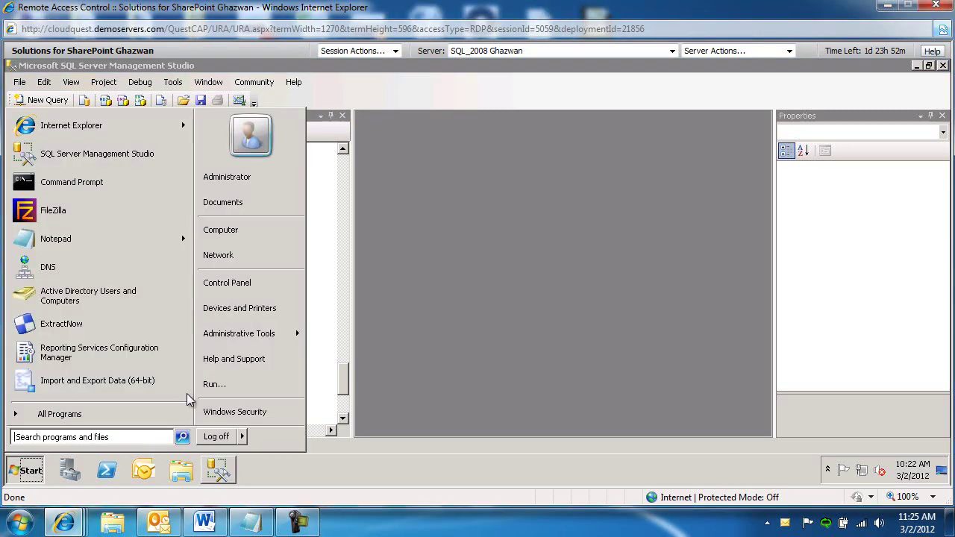
{"action": "left_click", "coordinate": [63, 422]}
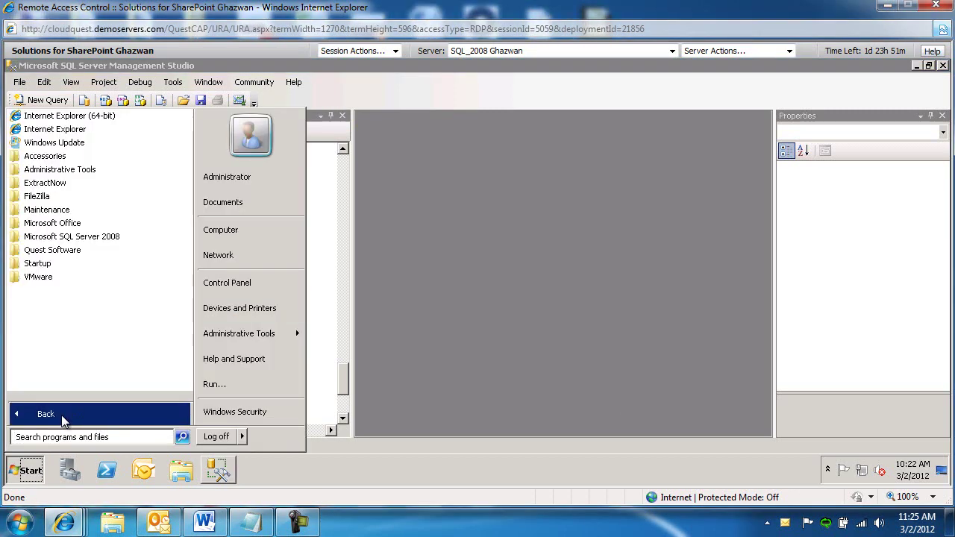
{"action": "left_click", "coordinate": [671, 51]}
{"action": "left_click", "coordinate": [600, 84]}
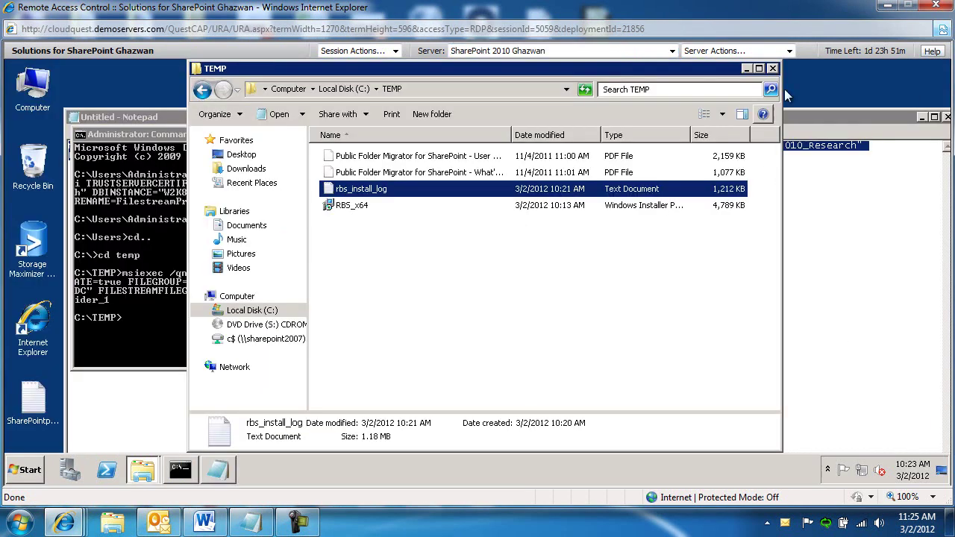
- Keep Notepad open, close the Temp window, and launch SharePoint 2010 Management Shell
{"action": "left_click", "coordinate": [947, 117]}
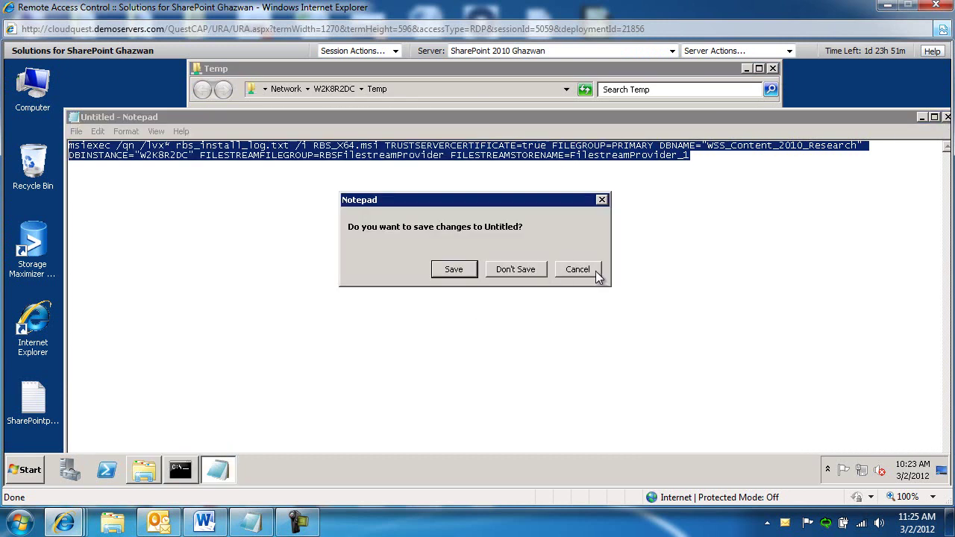
{"action": "left_click", "coordinate": [597, 272]}
{"action": "left_click", "coordinate": [773, 68]}
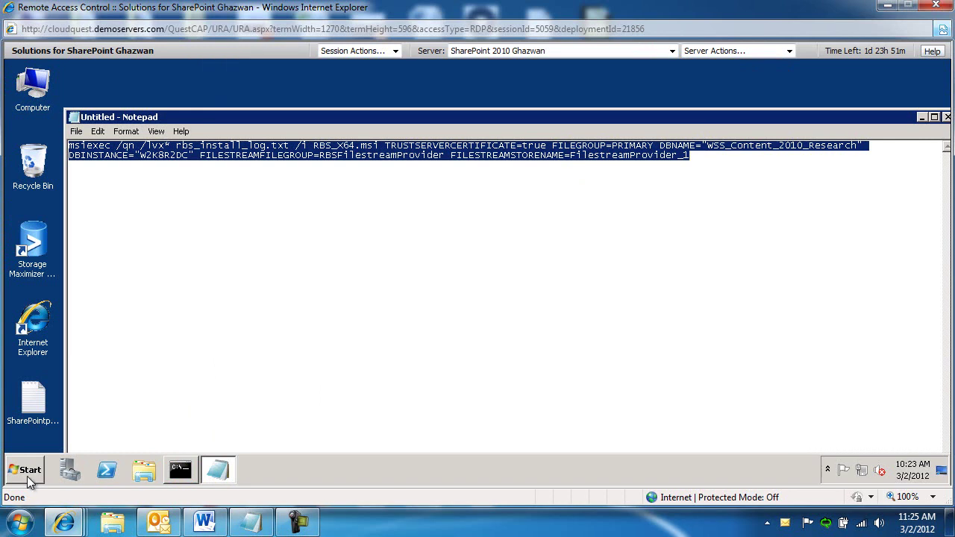
{"action": "left_click", "coordinate": [28, 472]}
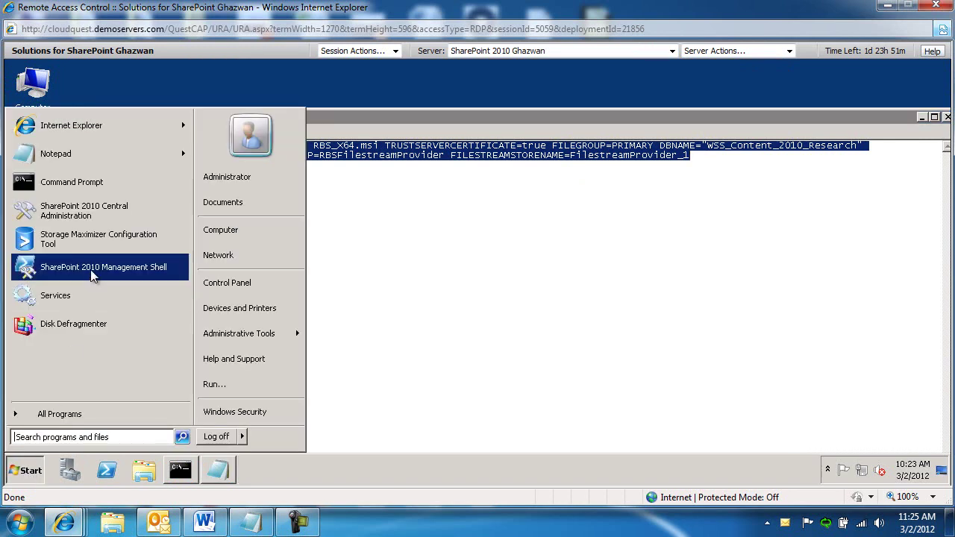
{"action": "left_click", "coordinate": [94, 272]}
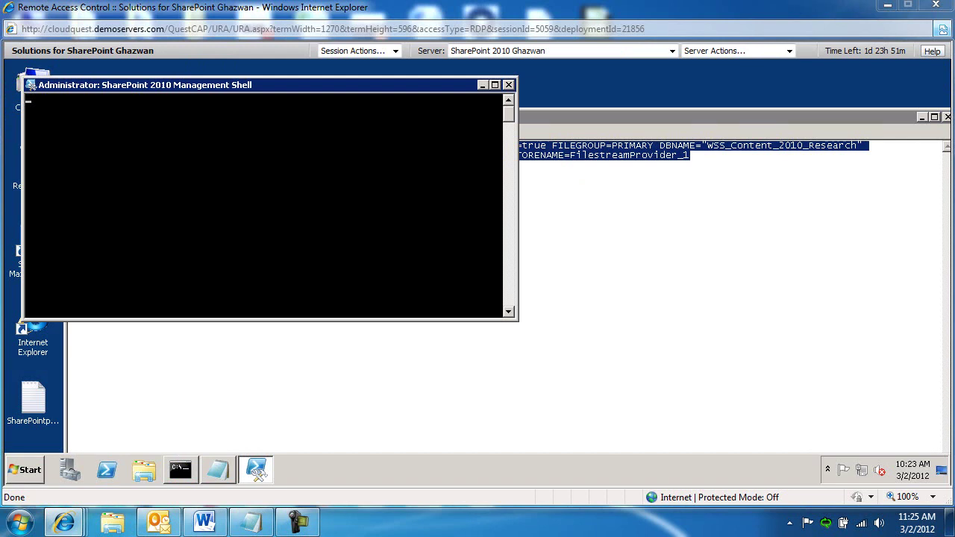
- Paste the RBS script into Notepad, replacing <ContentDatabaseName> with WSS_Content_2010_Research
{"action": "left_click", "coordinate": [576, 300]}
{"action": "key", "text": "ctrl+a"}
{"action": "type", "text": "$cdb = Get-SPContentDatabase <ContentDatabaseName> $rbss = $cdb.RemoteBlobStorageSettings $rbss.Installed() $rbss.Enable() $rbss.SetActiveProviderName($rbss.GetProviderNames()[0]) $rbss"}
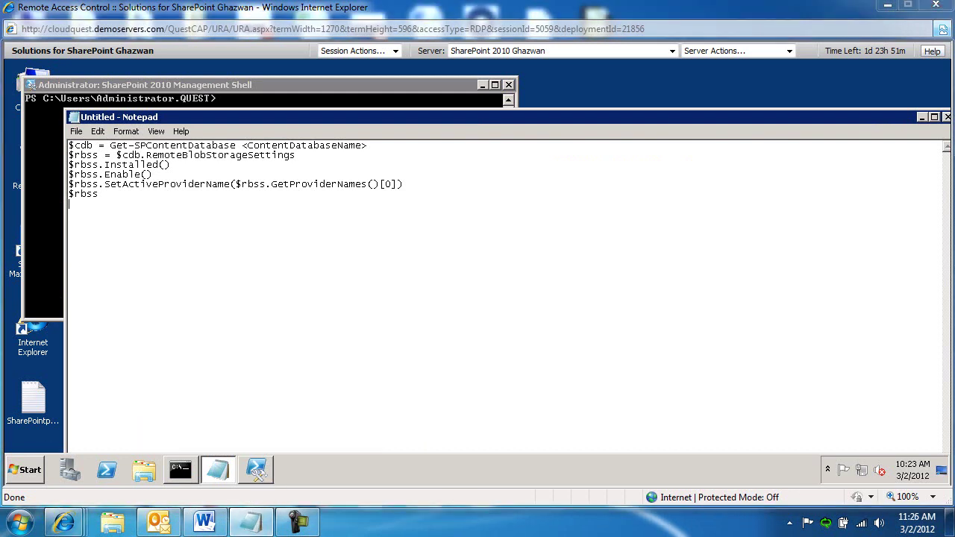
{"action": "left_click", "coordinate": [363, 147]}
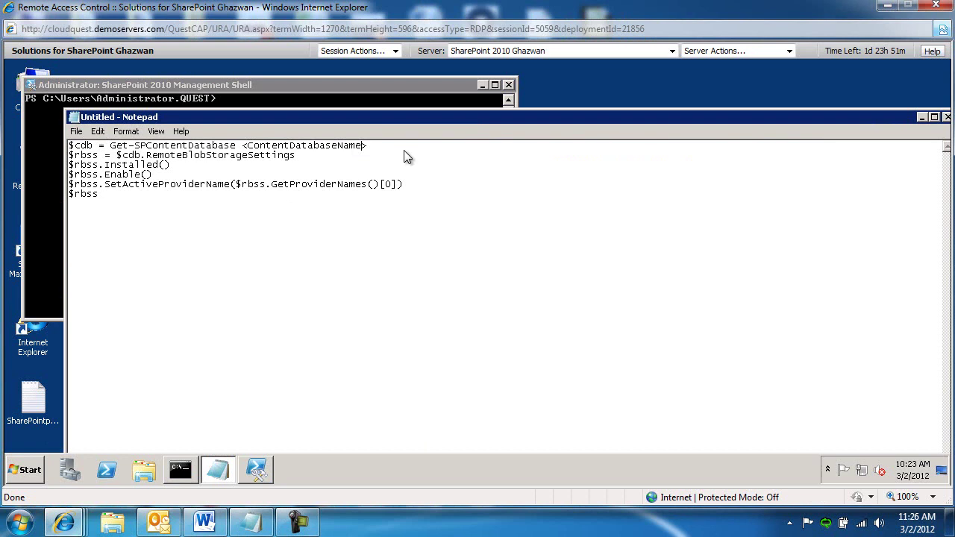
{"action": "key", "text": "End"}
{"action": "key", "text": "ctrl+shift+Left"}
{"action": "key", "text": "ctrl+shift+Left"}
{"action": "key", "text": "ctrl+shift+Right"}
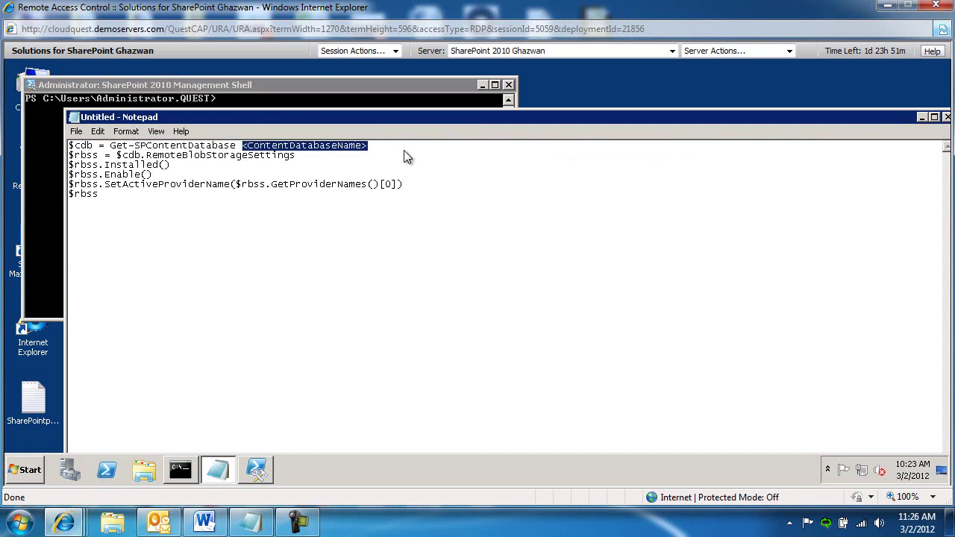
{"action": "type", "text": "WSS_Content_2010_Research"}
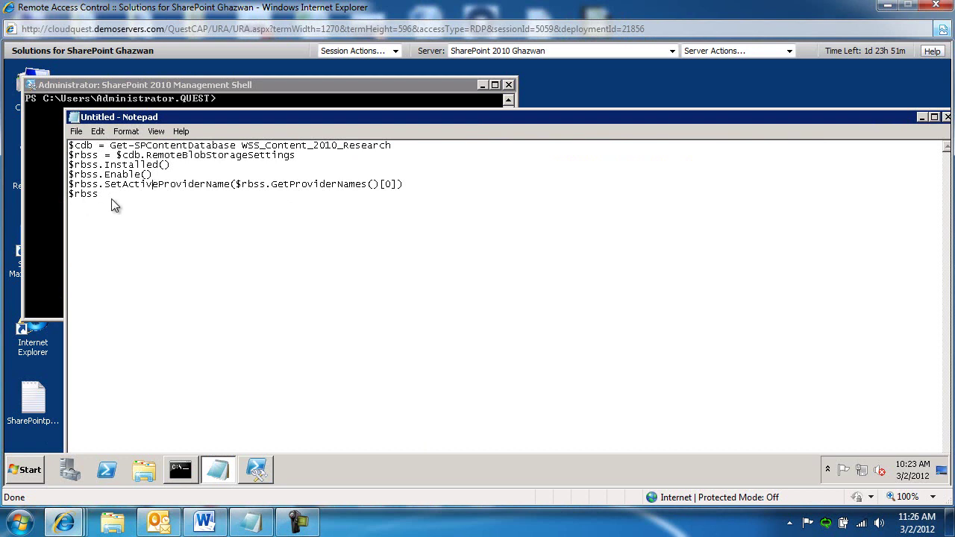
{"action": "left_click_drag", "start_coordinate": [107, 193], "coordinate": [72, 149]}
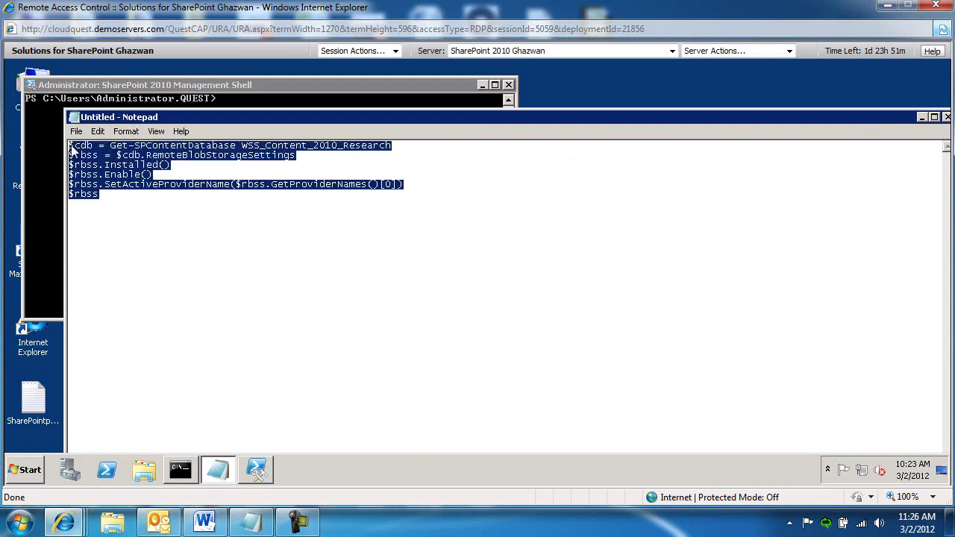
- Paste the six-line RBS script into the Management Shell console and run it
{"action": "left_click", "coordinate": [42, 141]}
{"action": "left_click", "coordinate": [30, 87]}
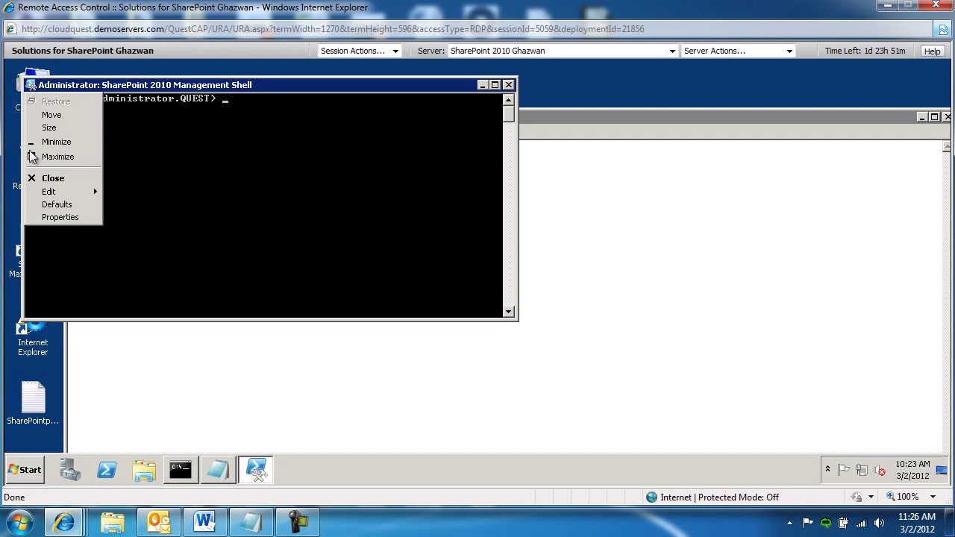
{"action": "mouse_move", "coordinate": [47, 192]}
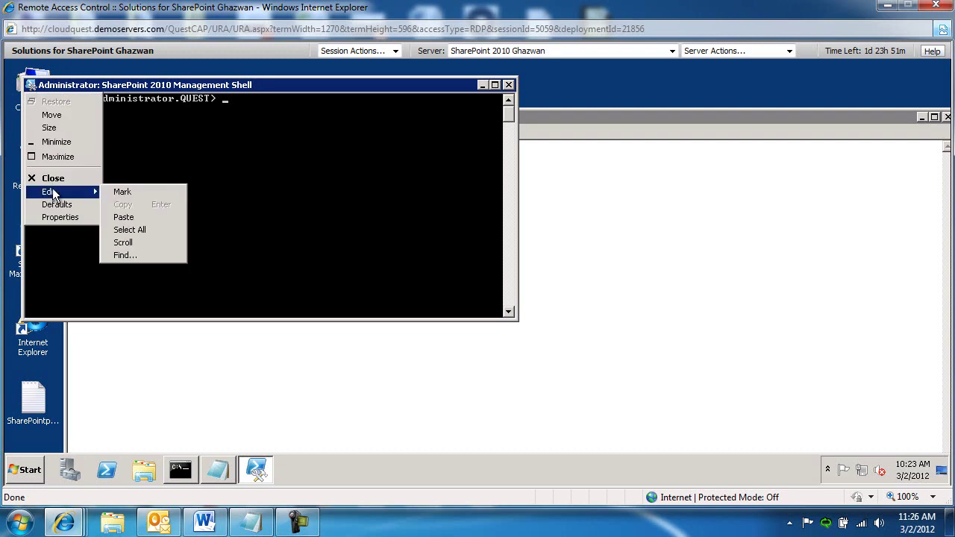
{"action": "left_click", "coordinate": [139, 216]}
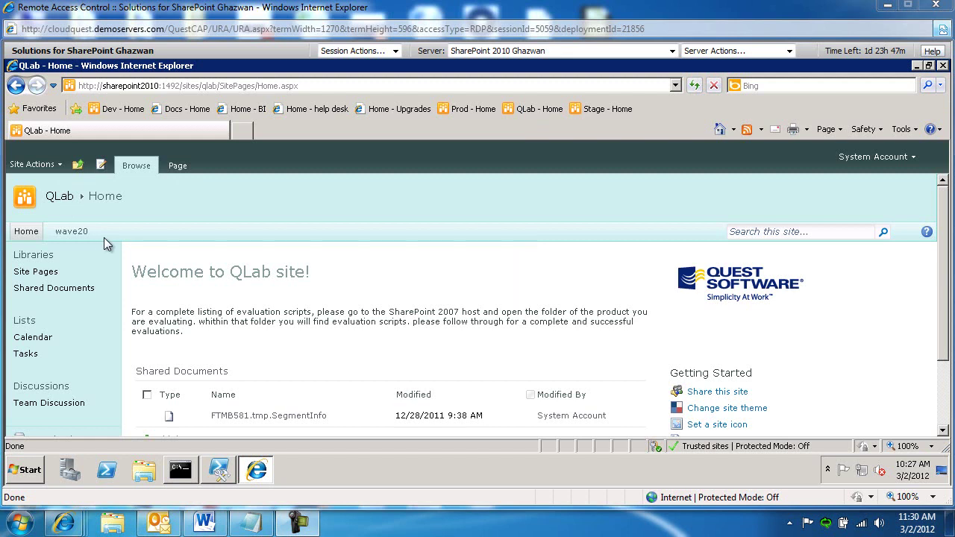
- Pick C:\TEMP\Public Folder Migrator for SharePoint - What's New.pdf to upload to Shared Documents
{"action": "left_click", "coordinate": [64, 288]}
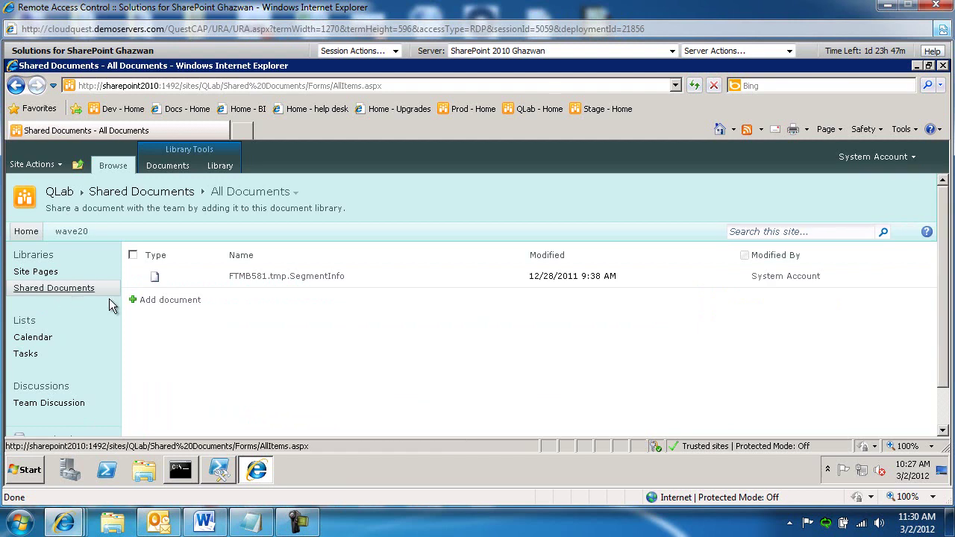
{"action": "left_click", "coordinate": [170, 300]}
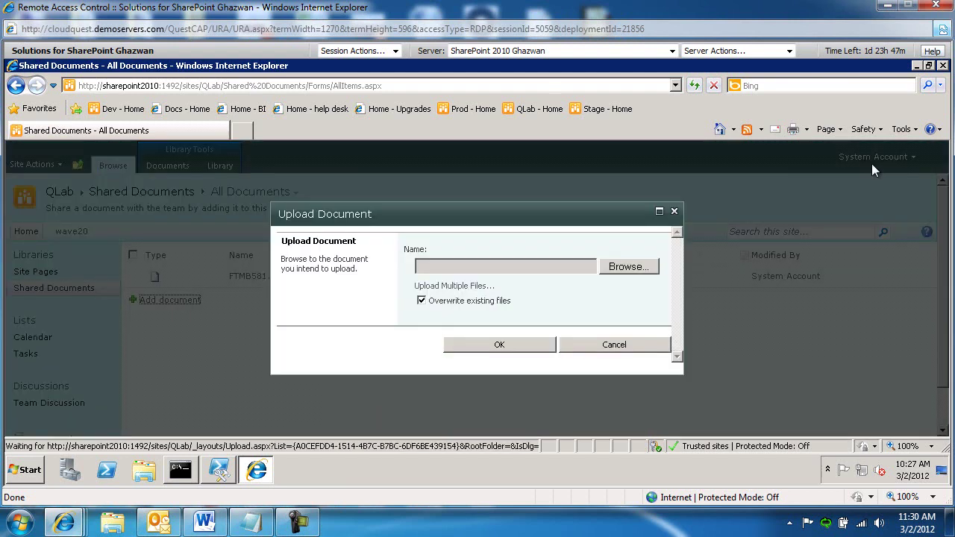
{"action": "left_click", "coordinate": [632, 273]}
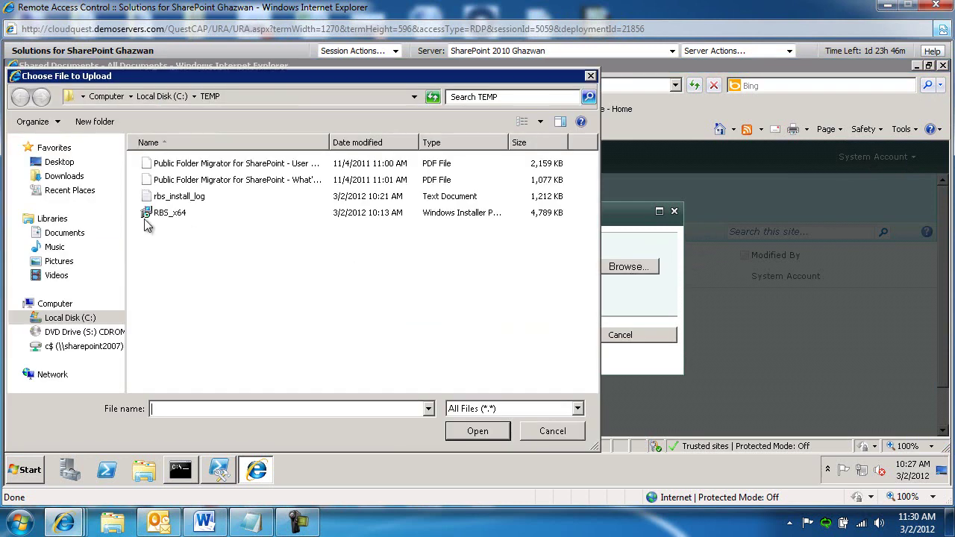
{"action": "left_click", "coordinate": [239, 181]}
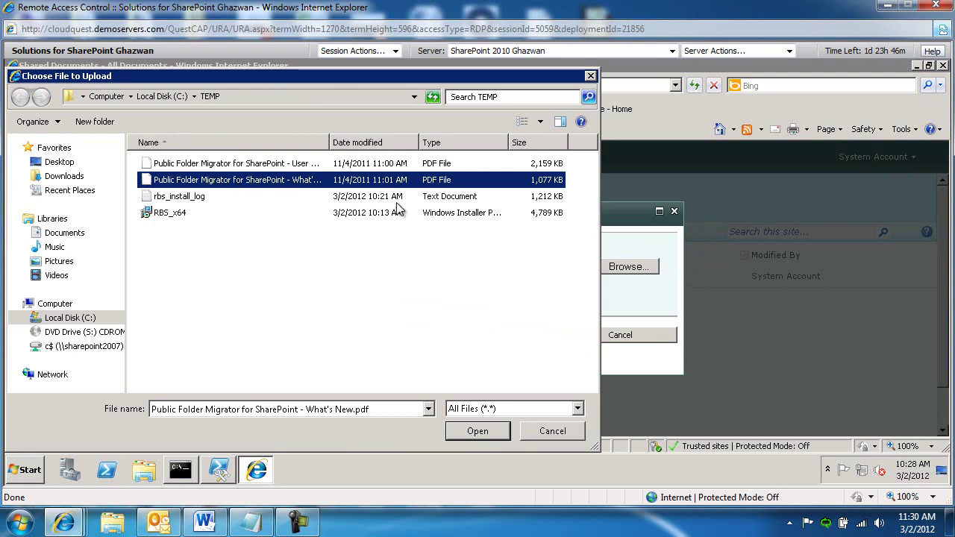
{"action": "left_click", "coordinate": [478, 431]}
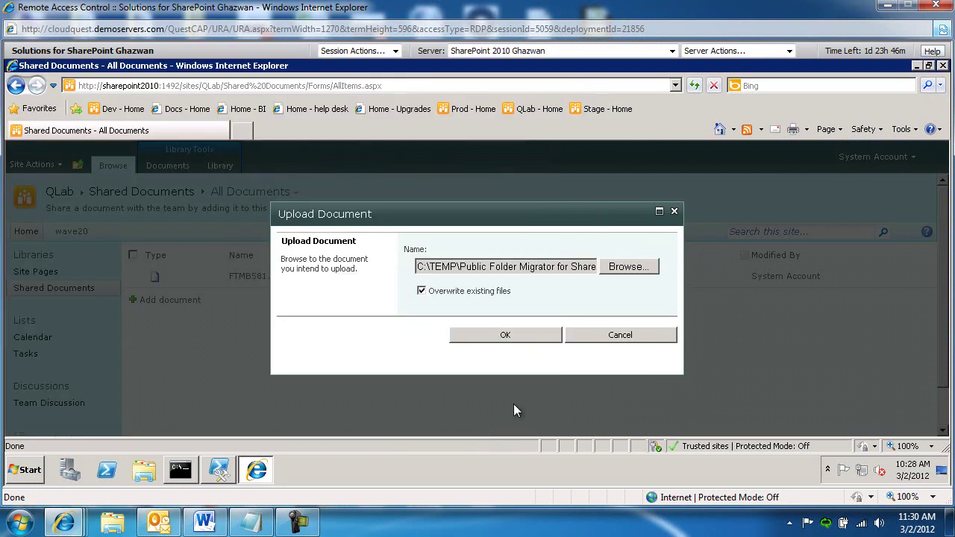
- Minimize the open windows on the SharePoint server and open the C: drive
{"action": "left_click", "coordinate": [917, 65]}
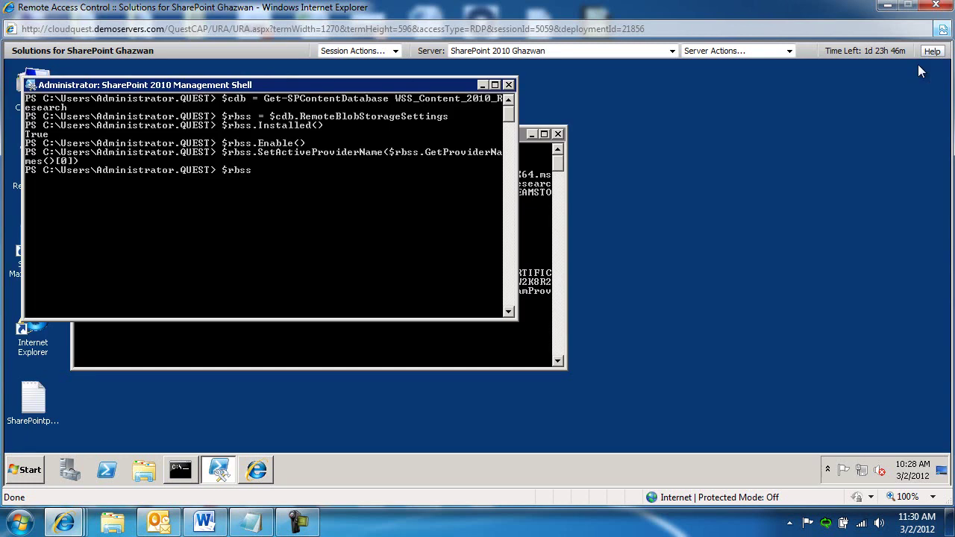
{"action": "left_click", "coordinate": [483, 84]}
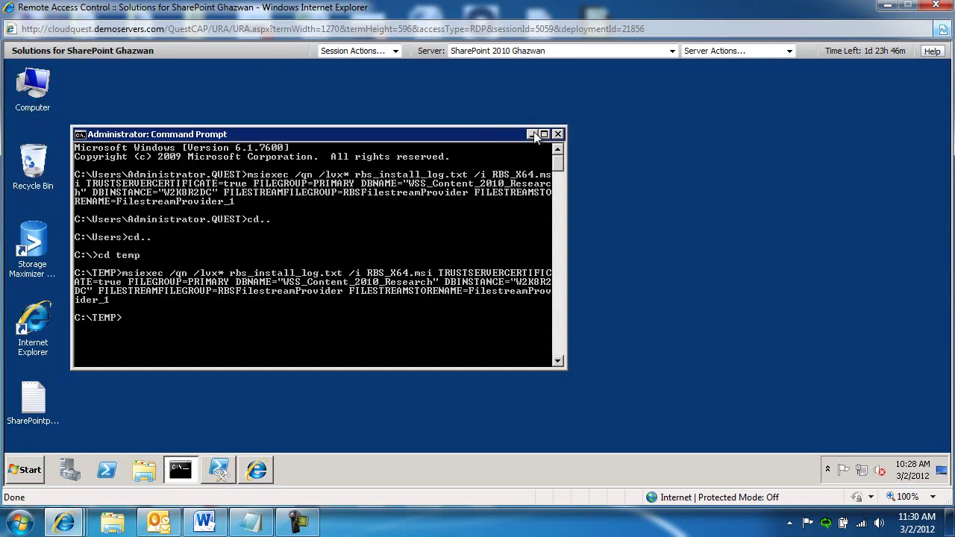
{"action": "left_click", "coordinate": [532, 134]}
{"action": "double_click", "coordinate": [43, 94]}
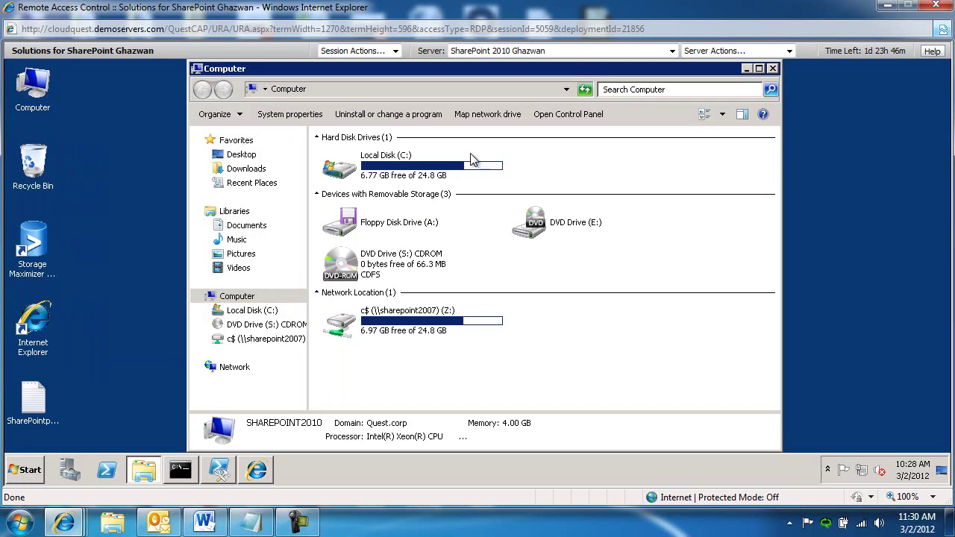
{"action": "double_click", "coordinate": [386, 167]}
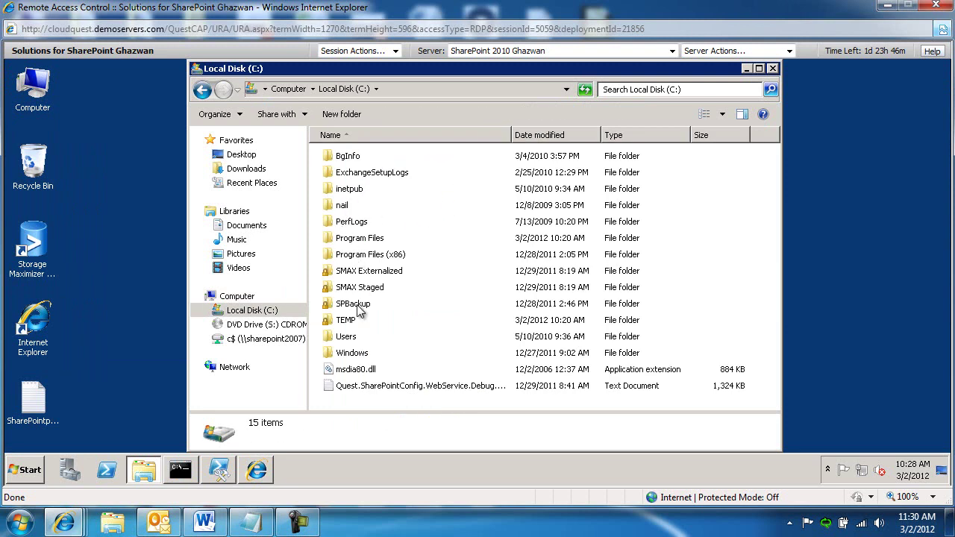
- Switch to the SQL_2008 server and open its Local Disk (C:)
{"action": "left_click", "coordinate": [672, 51]}
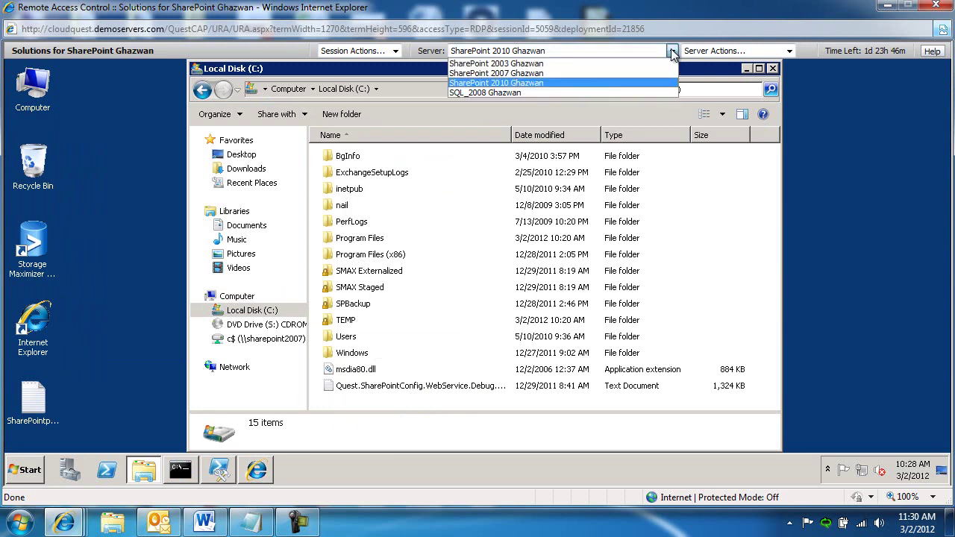
{"action": "left_click", "coordinate": [540, 92]}
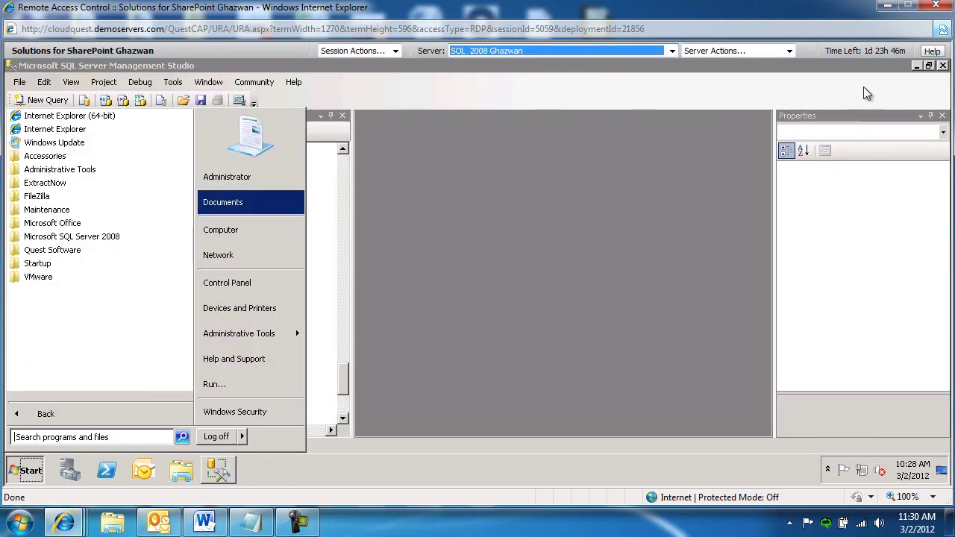
{"action": "left_click", "coordinate": [916, 66]}
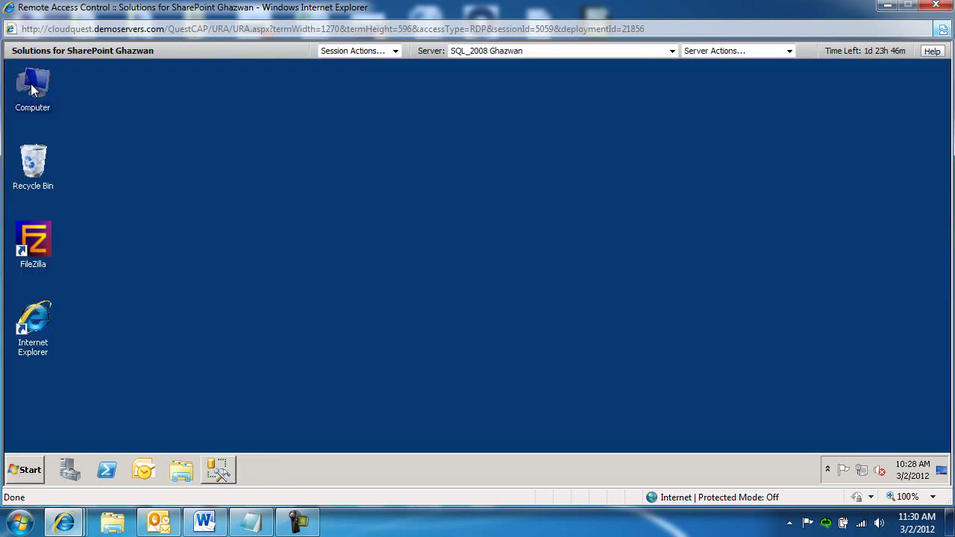
{"action": "double_click", "coordinate": [31, 83]}
{"action": "double_click", "coordinate": [418, 153]}
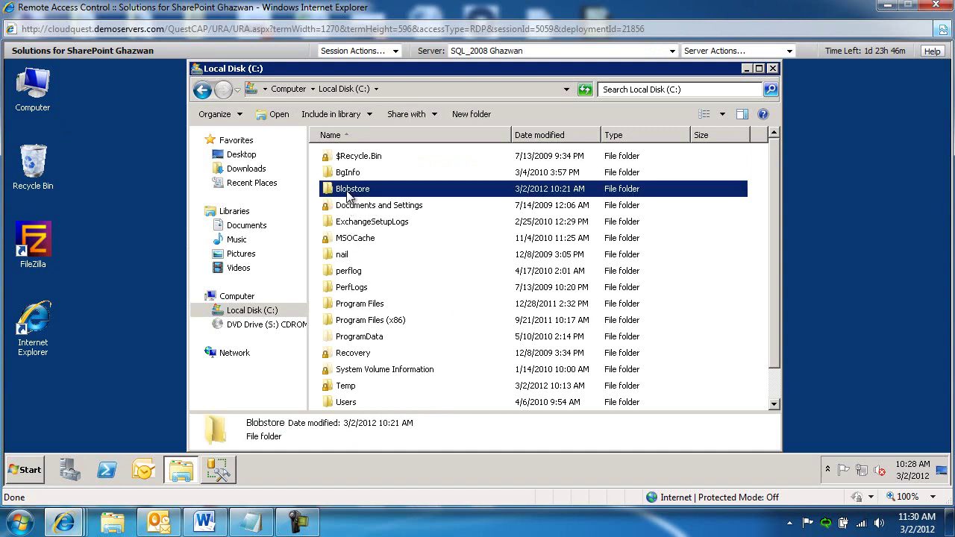
- Browse into C:\Blobstore's GUID-named subfolders, then go back to Blobstore
{"action": "double_click", "coordinate": [349, 194]}
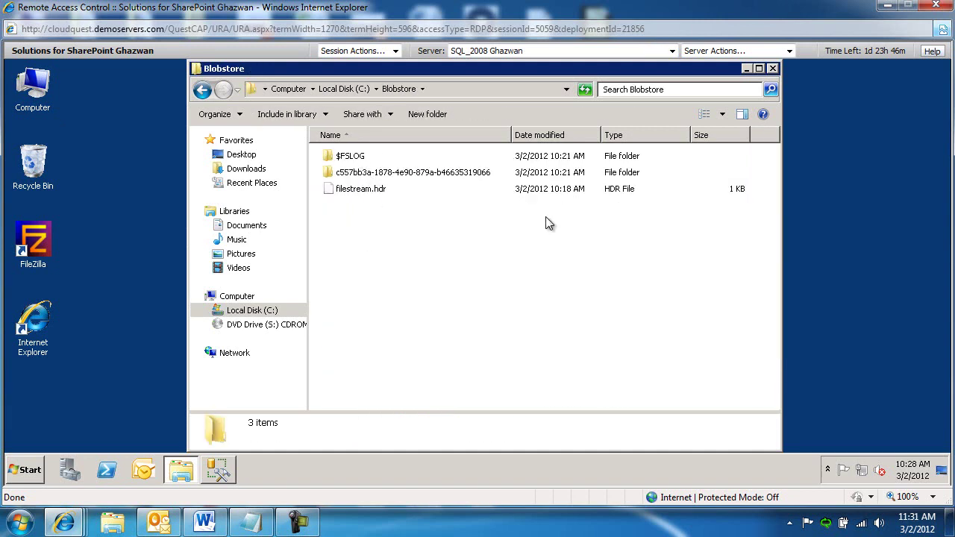
{"action": "double_click", "coordinate": [392, 176]}
{"action": "double_click", "coordinate": [389, 163]}
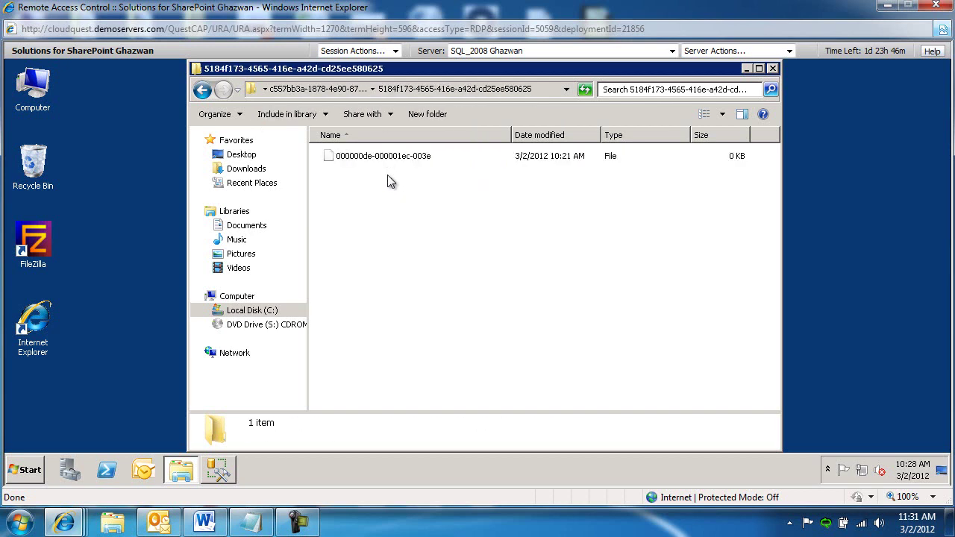
{"action": "left_click", "coordinate": [202, 90]}
{"action": "left_click", "coordinate": [203, 91]}
- On the SharePoint 2010 server, confirm uploading the What's New PDF to Shared Documents
{"action": "left_click", "coordinate": [670, 51]}
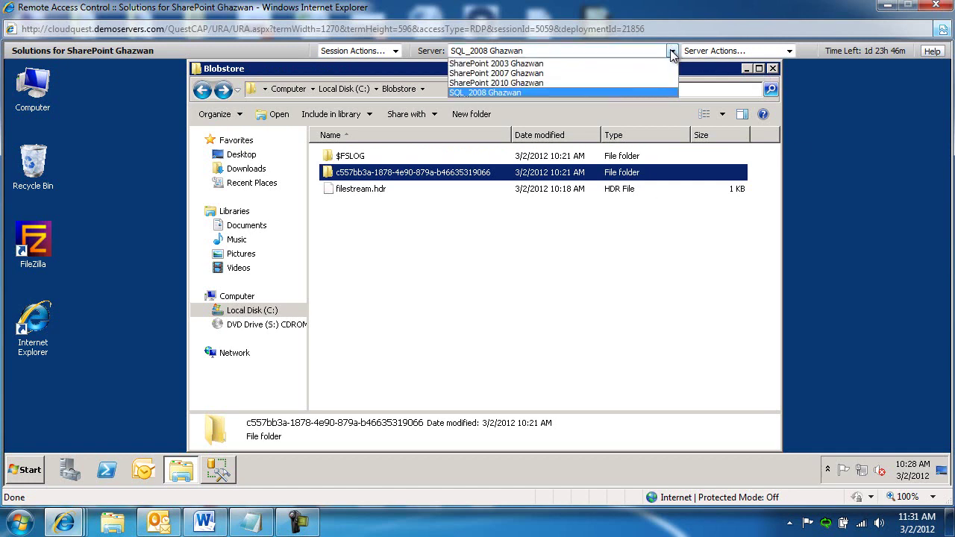
{"action": "left_click", "coordinate": [586, 81]}
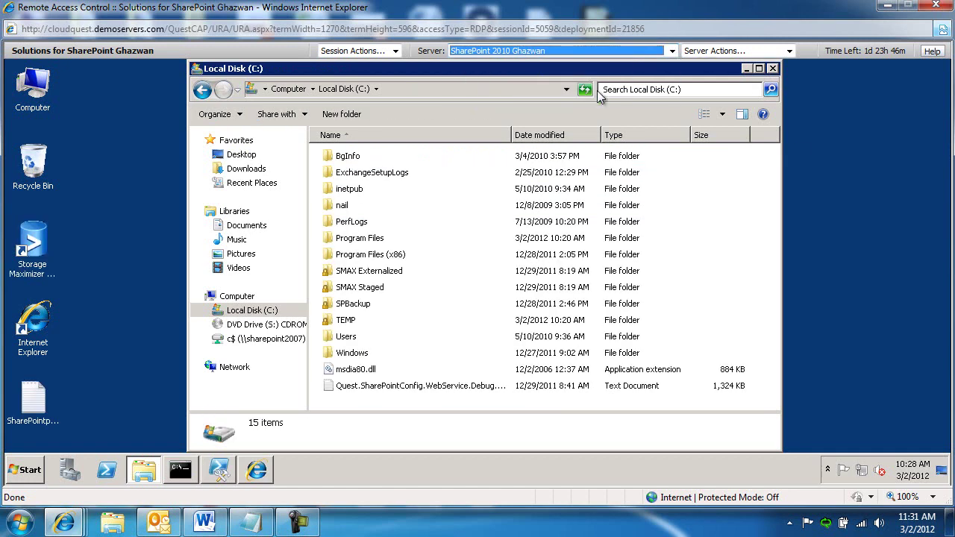
{"action": "left_click", "coordinate": [257, 470]}
{"action": "left_click", "coordinate": [506, 335]}
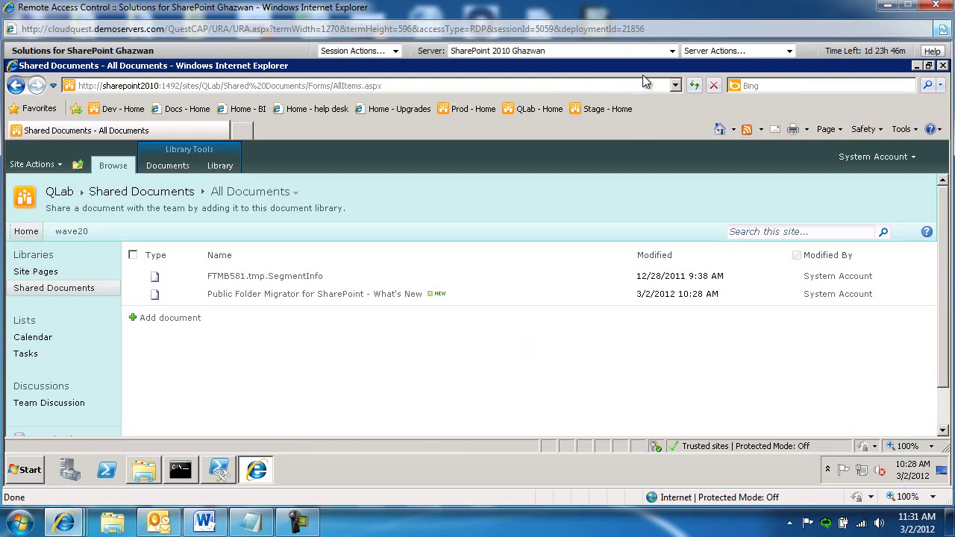
{"action": "left_click", "coordinate": [674, 51]}
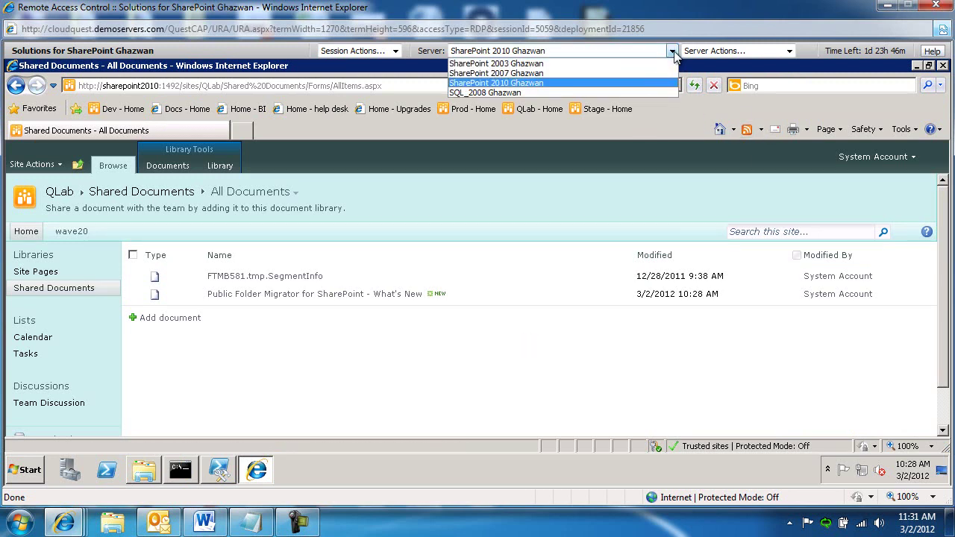
- On SQL_2008, open Blobstore's new cb991240 folder and its 6b3dab49 subfolder
{"action": "left_click", "coordinate": [617, 93]}
{"action": "left_click", "coordinate": [453, 248]}
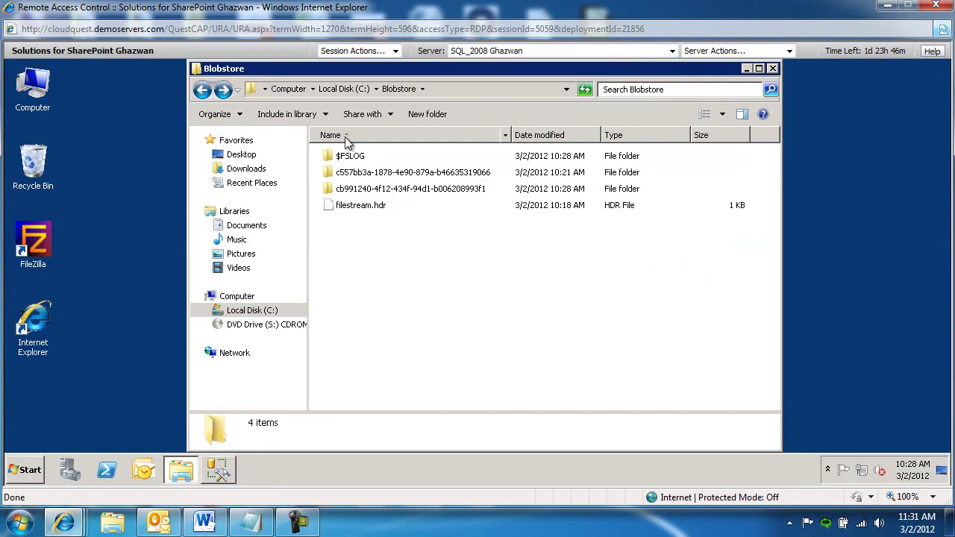
{"action": "double_click", "coordinate": [378, 192]}
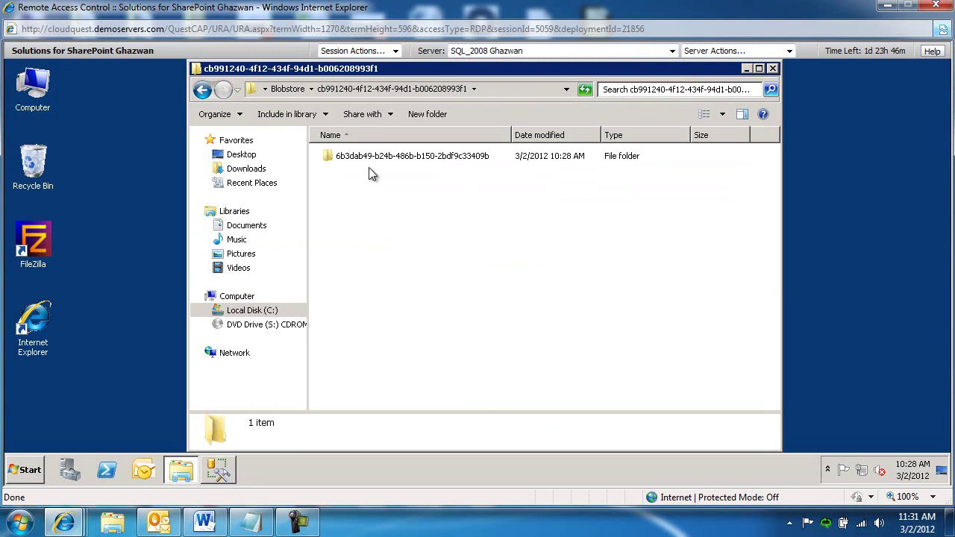
{"action": "left_click", "coordinate": [361, 159]}
{"action": "double_click", "coordinate": [361, 160]}
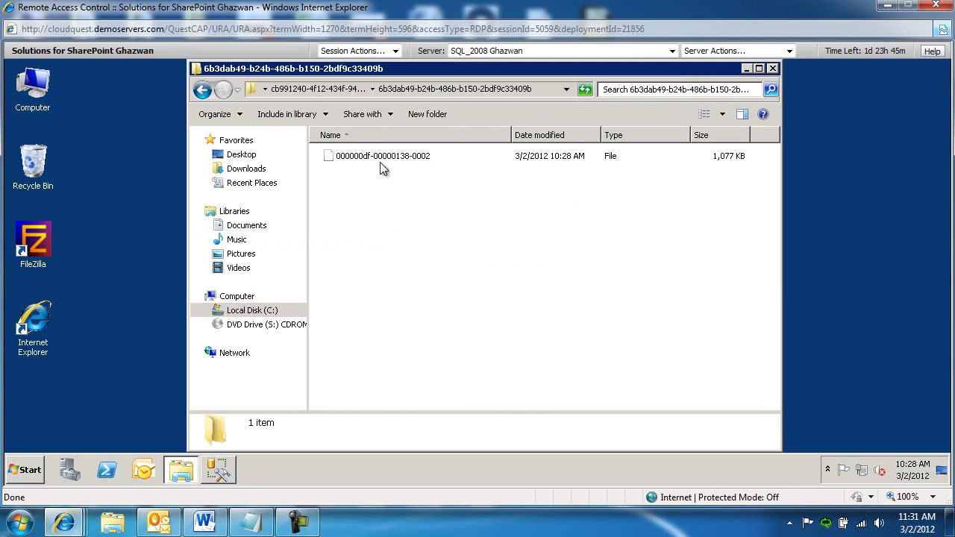